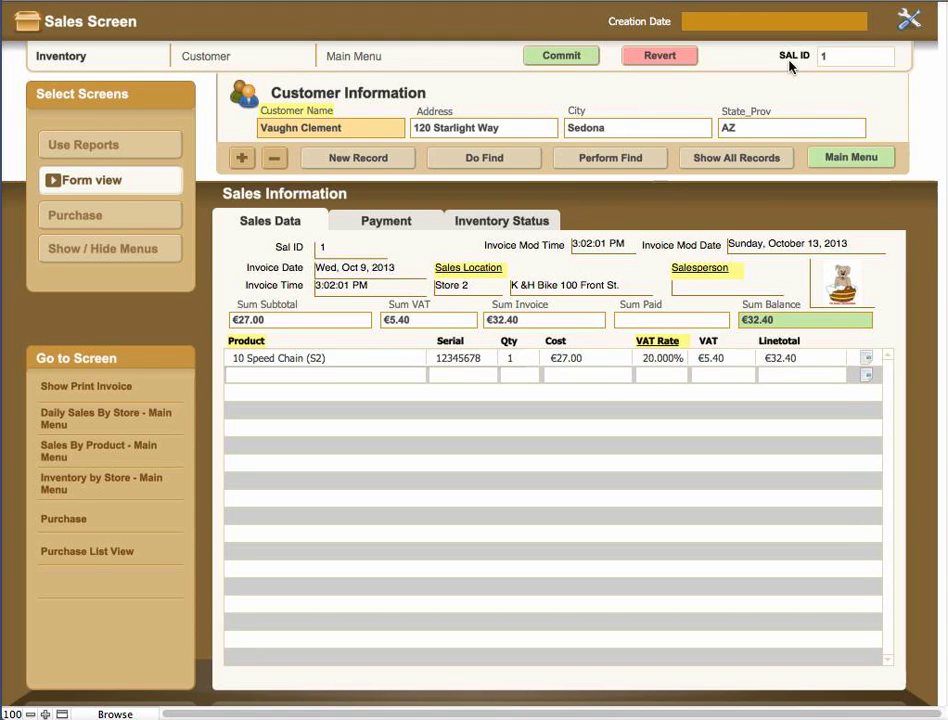
Step: Open the creation date calendar and the customer list, then dismiss both without changes
left_click(840, 26)
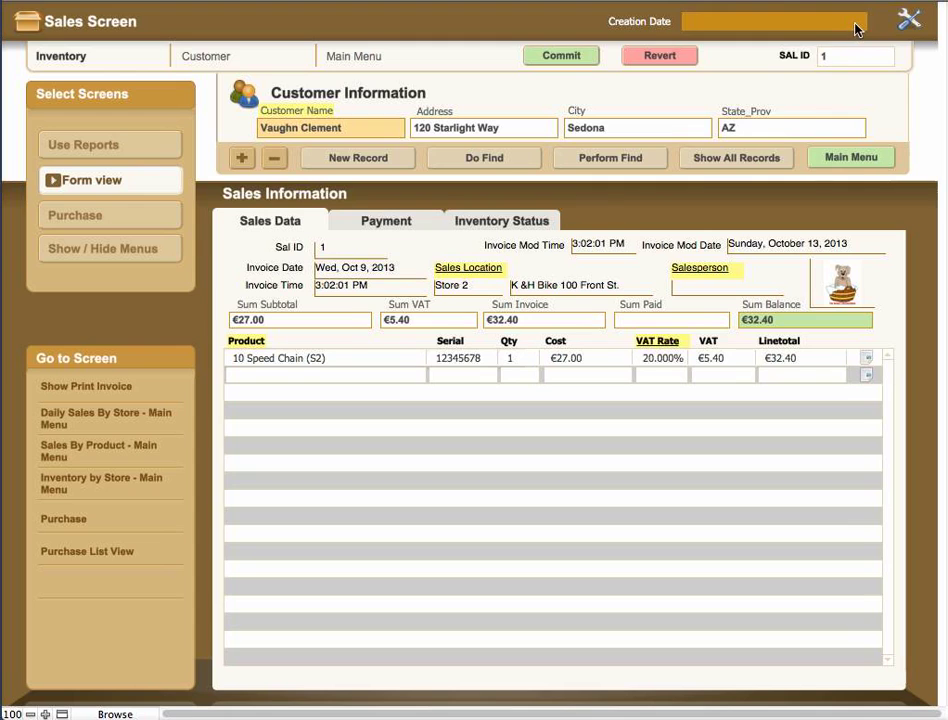
left_click(857, 23)
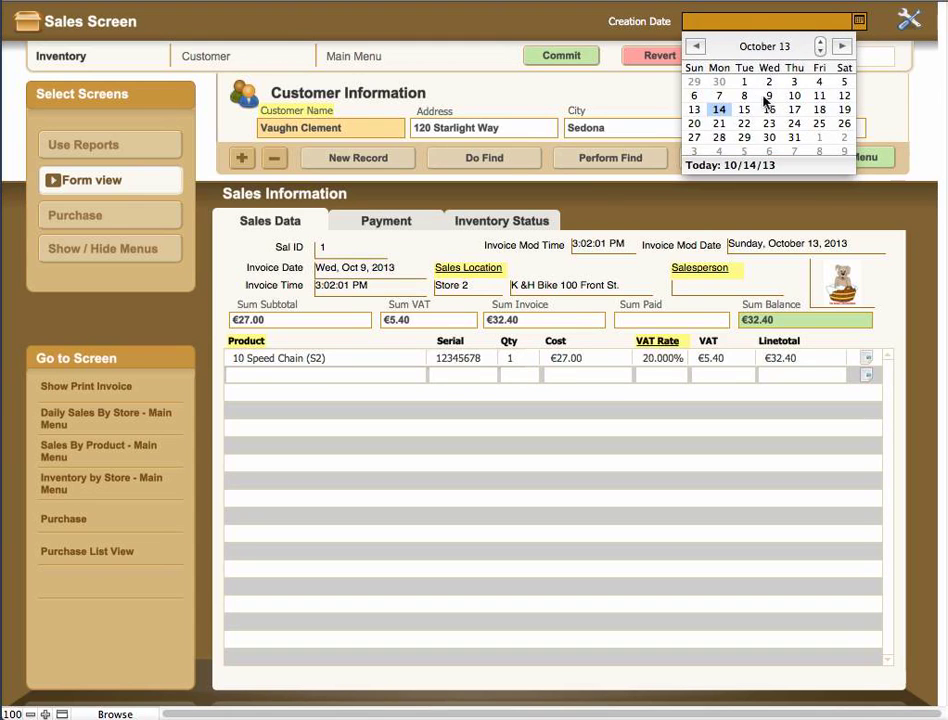
left_click(571, 34)
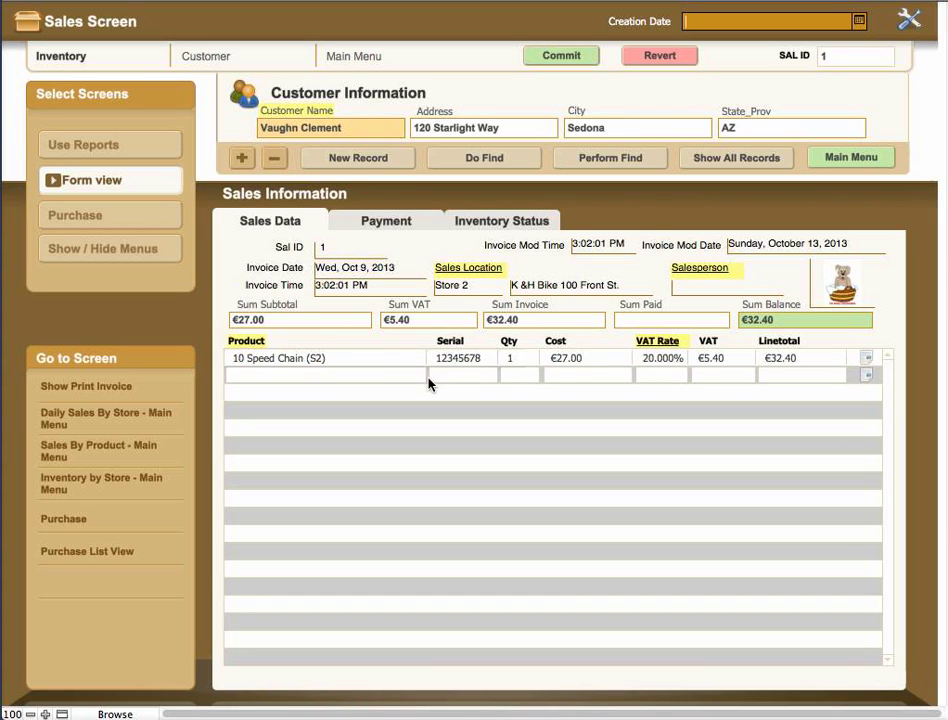
left_click(338, 130)
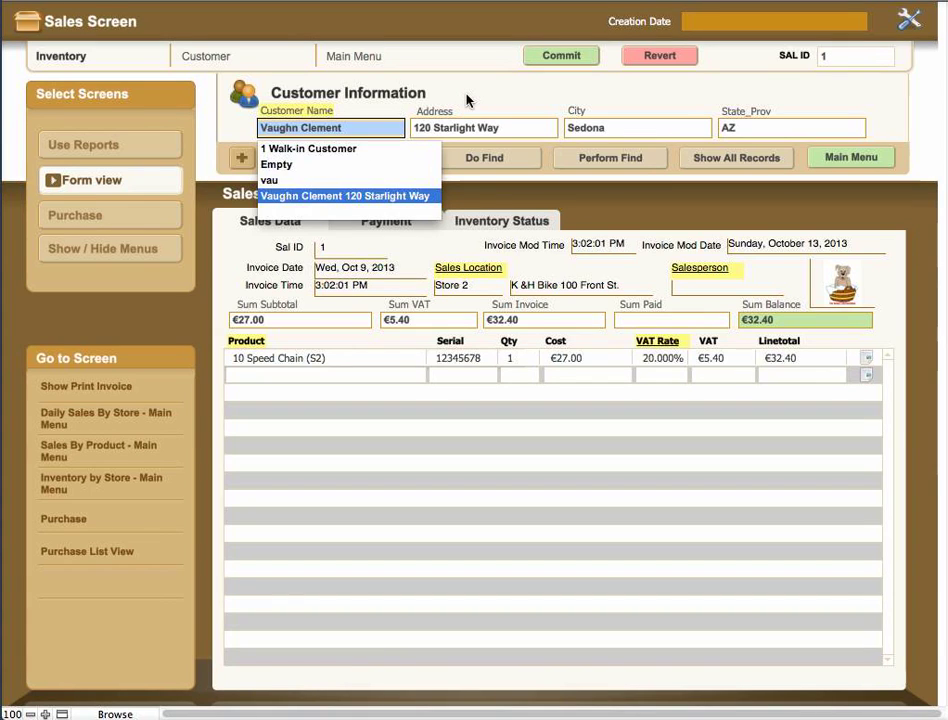
key("Return")
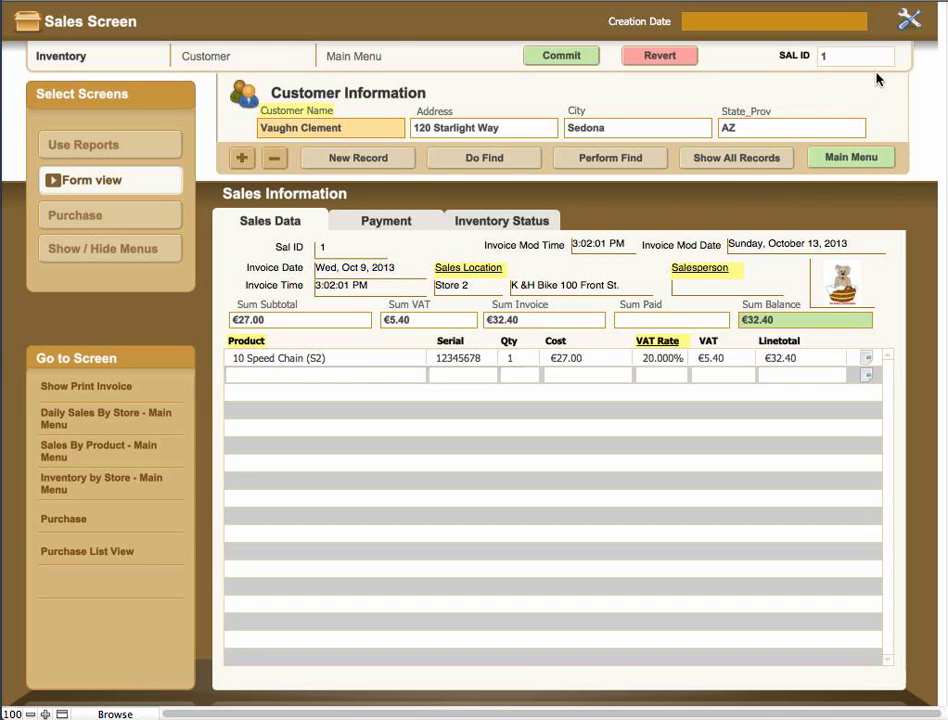
Step: Check the invoice date and invoice time fields, leaving both unchanged
left_click(332, 250)
left_click(374, 272)
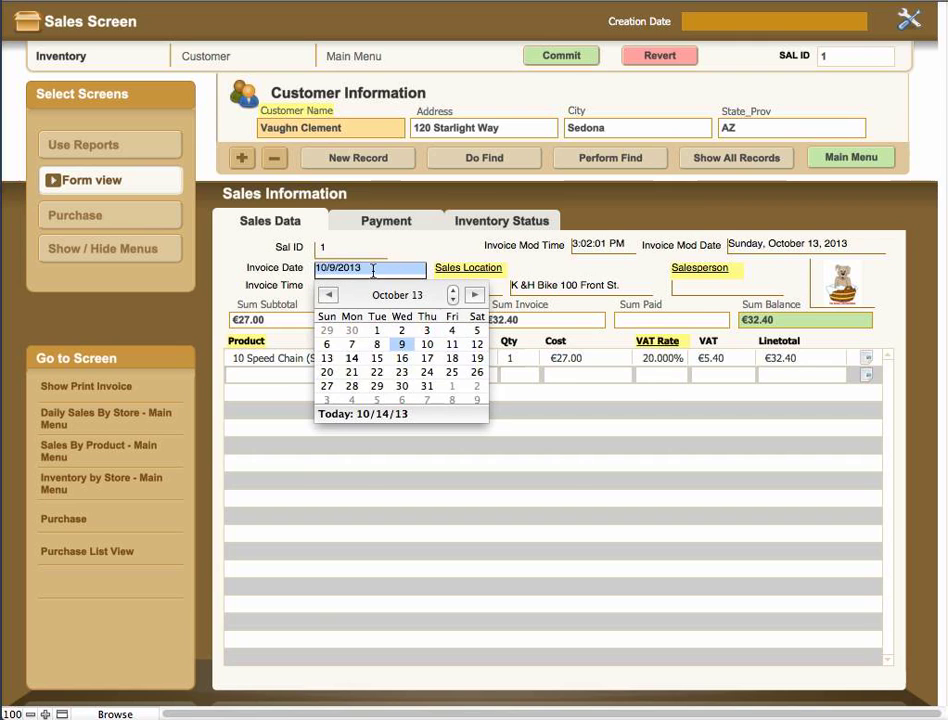
key("Escape")
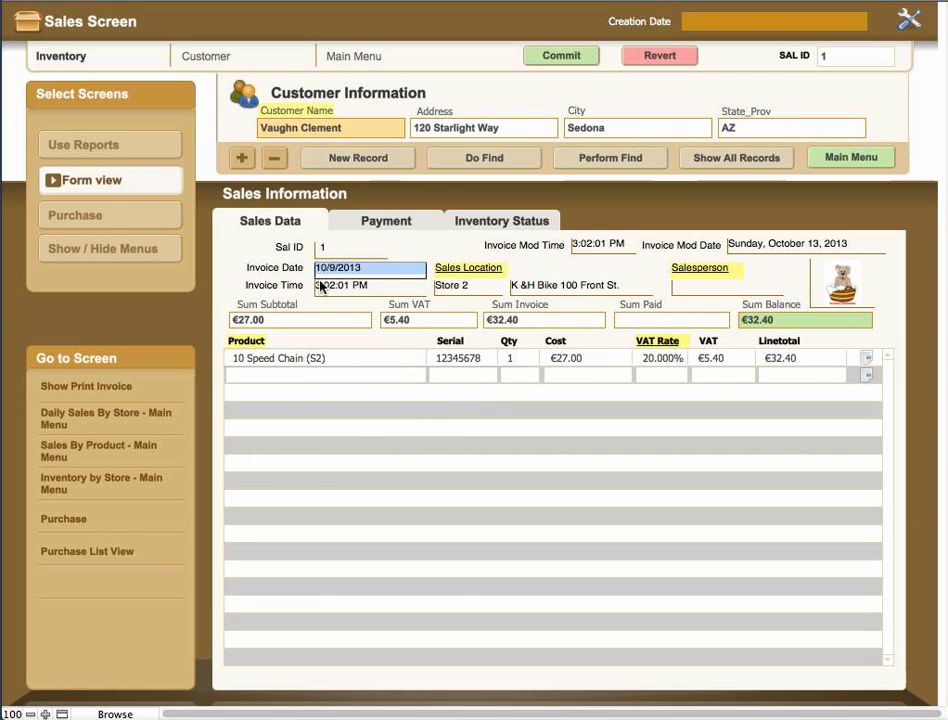
left_click(343, 287)
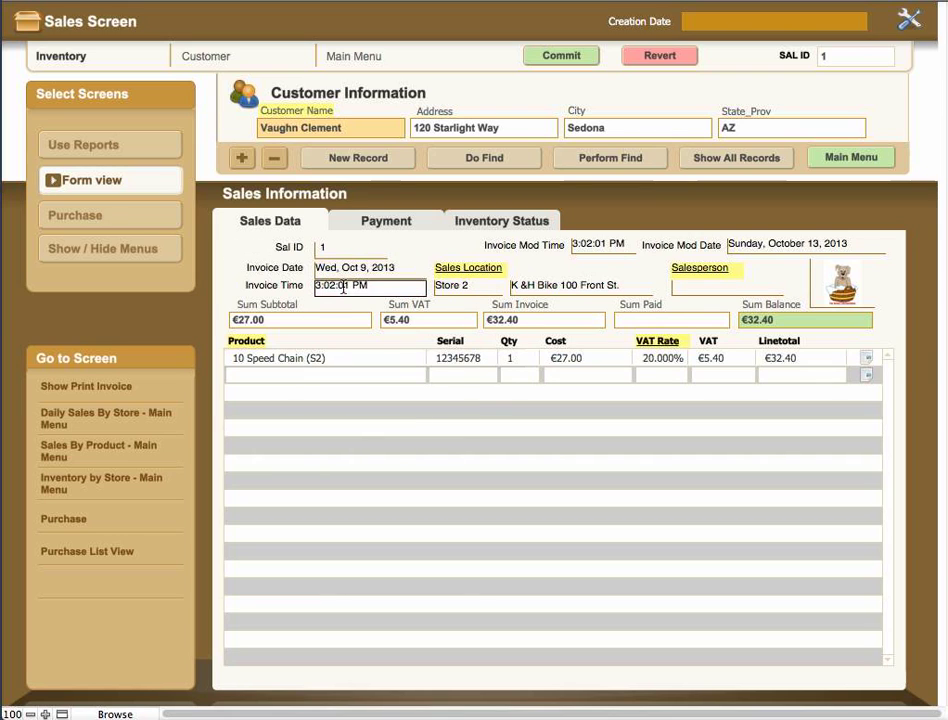
left_click(292, 283)
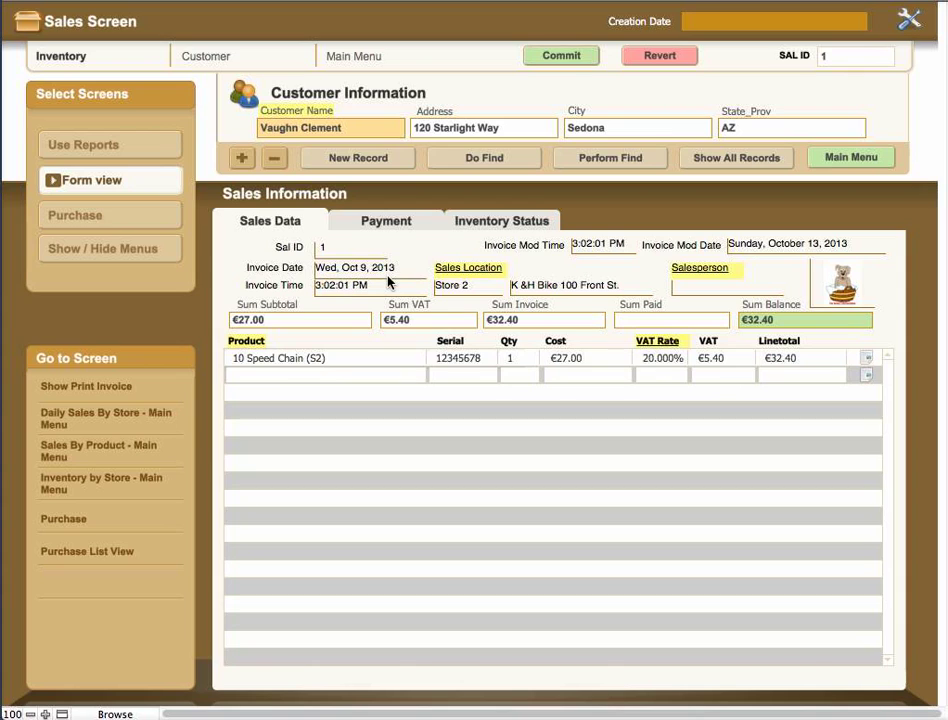
Step: Switch the sales location to Store 1, then back to Store 2
left_click(461, 290)
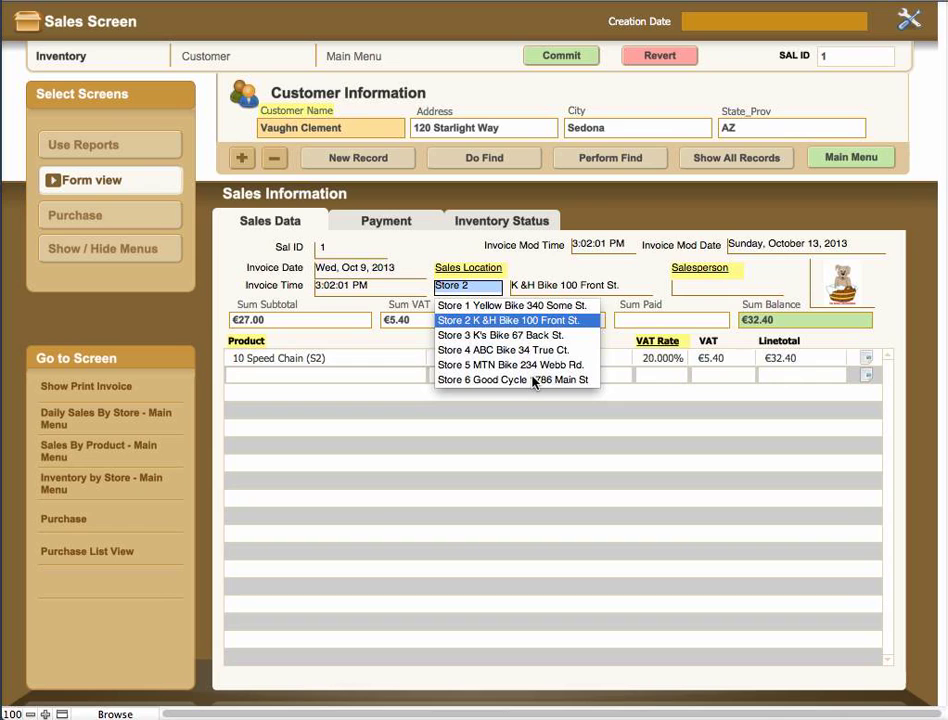
left_click(520, 268)
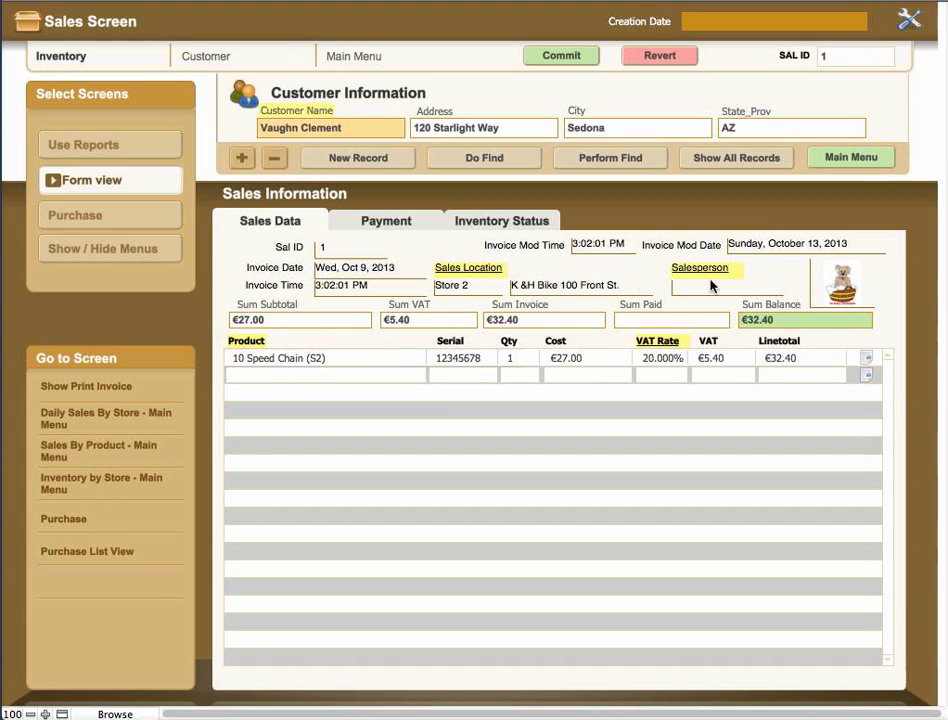
left_click(474, 288)
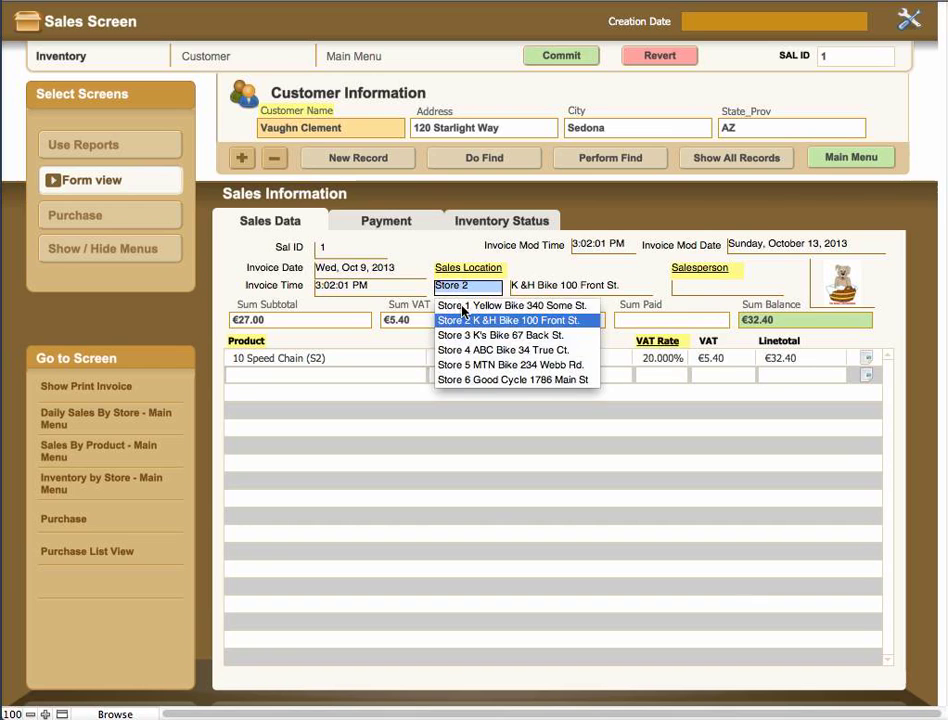
left_click(462, 305)
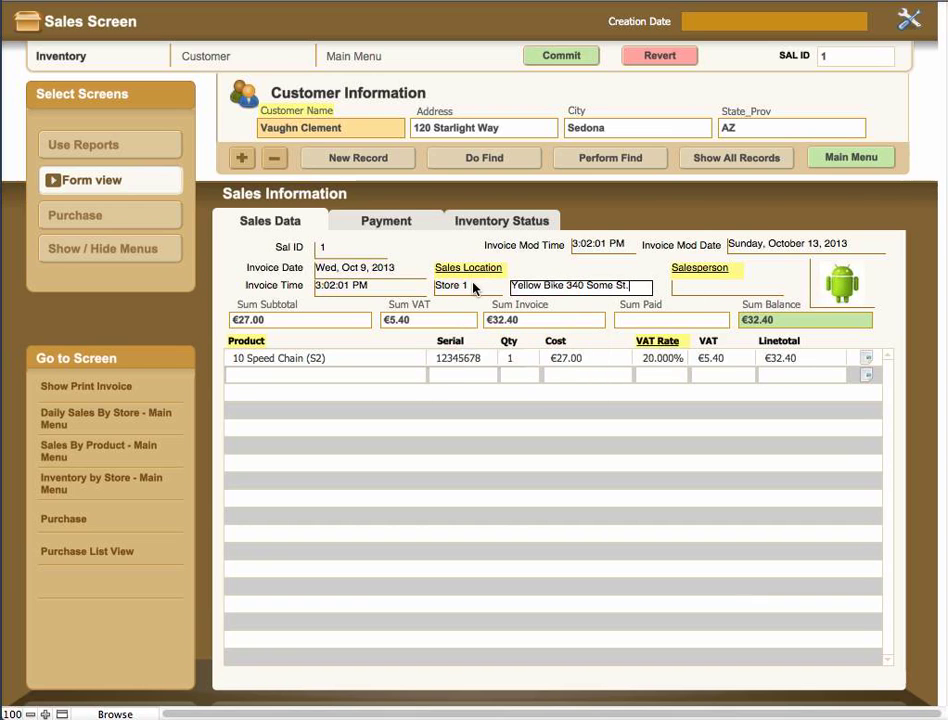
left_click(467, 288)
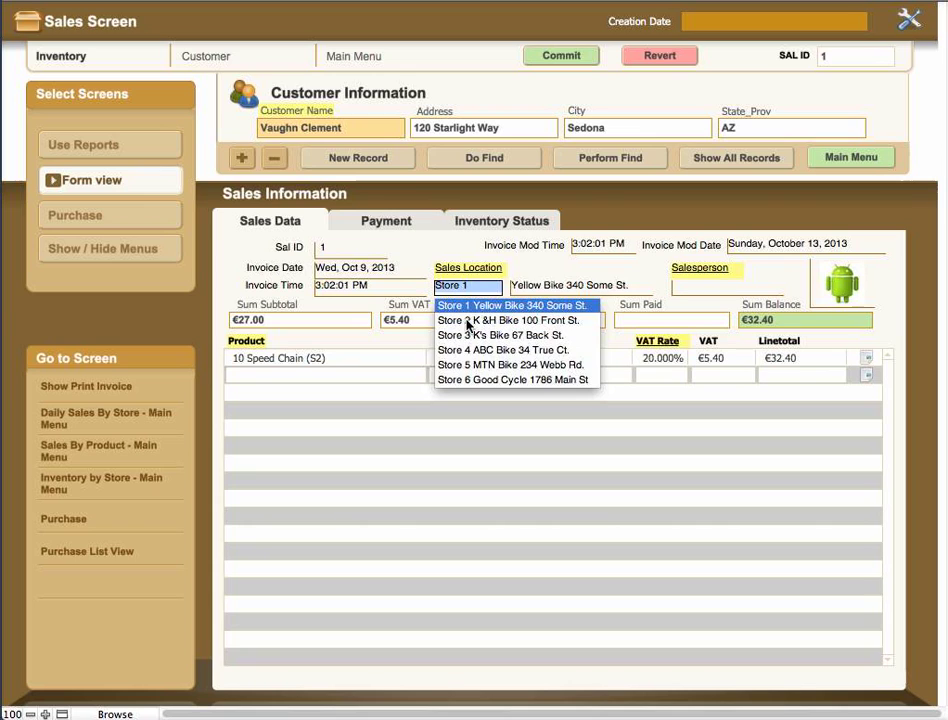
left_click(467, 321)
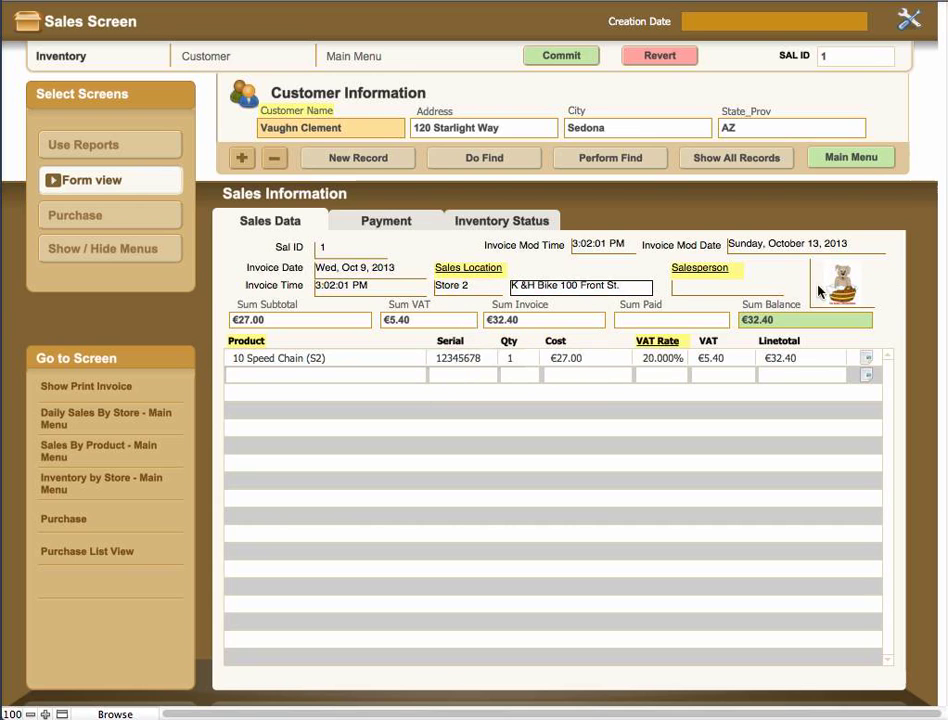
Step: Leave Salesperson empty and commit the record, stamping it 7:33:31 AM, Monday, October 14, 2013
left_click(714, 290)
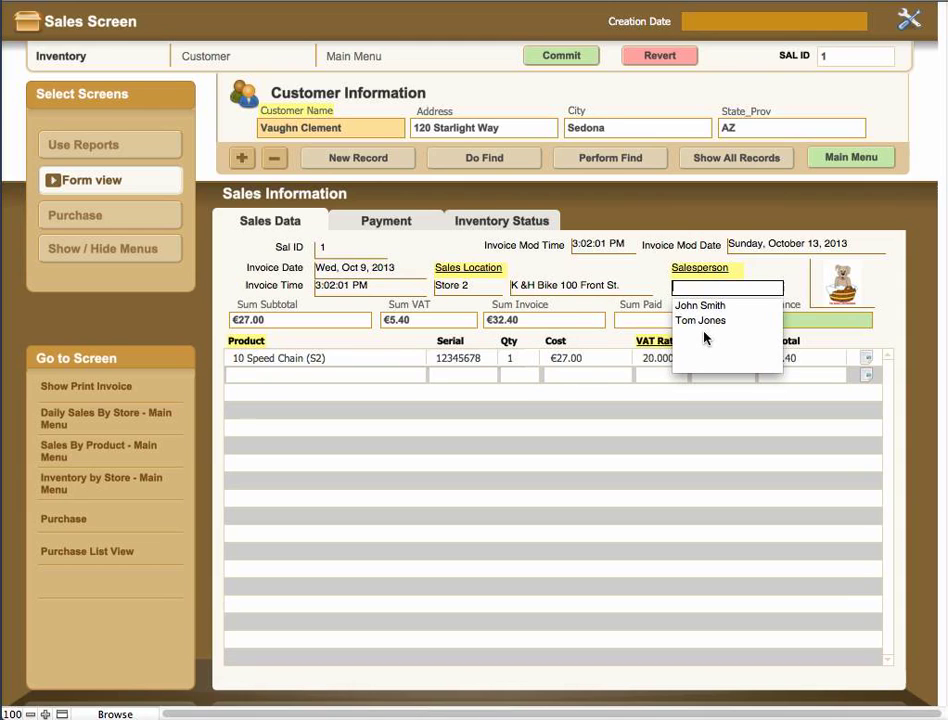
left_click(672, 277)
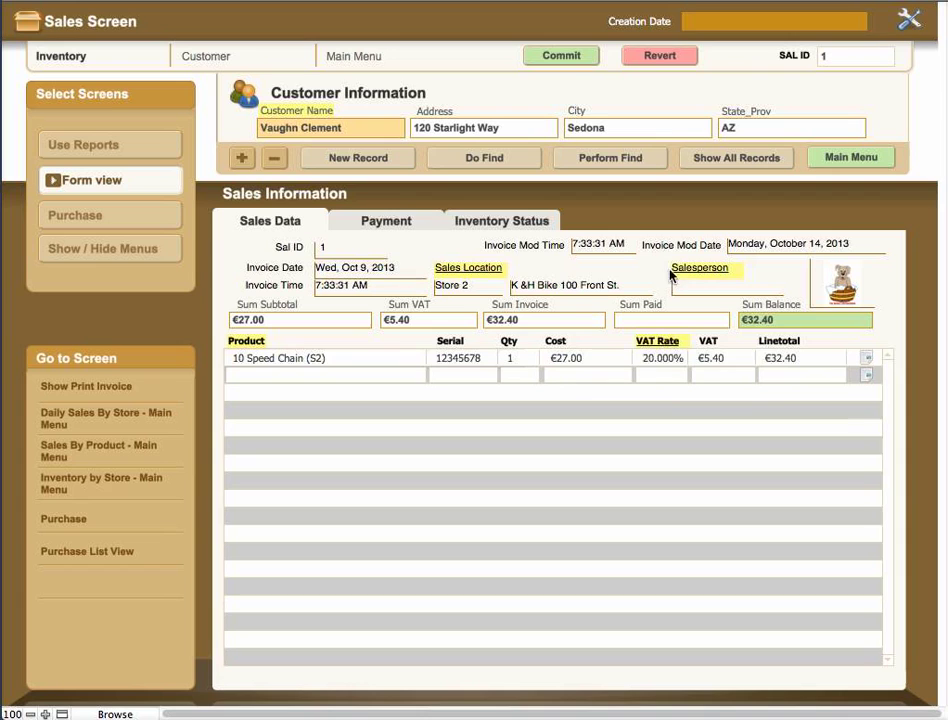
left_click(693, 270)
left_click(286, 360)
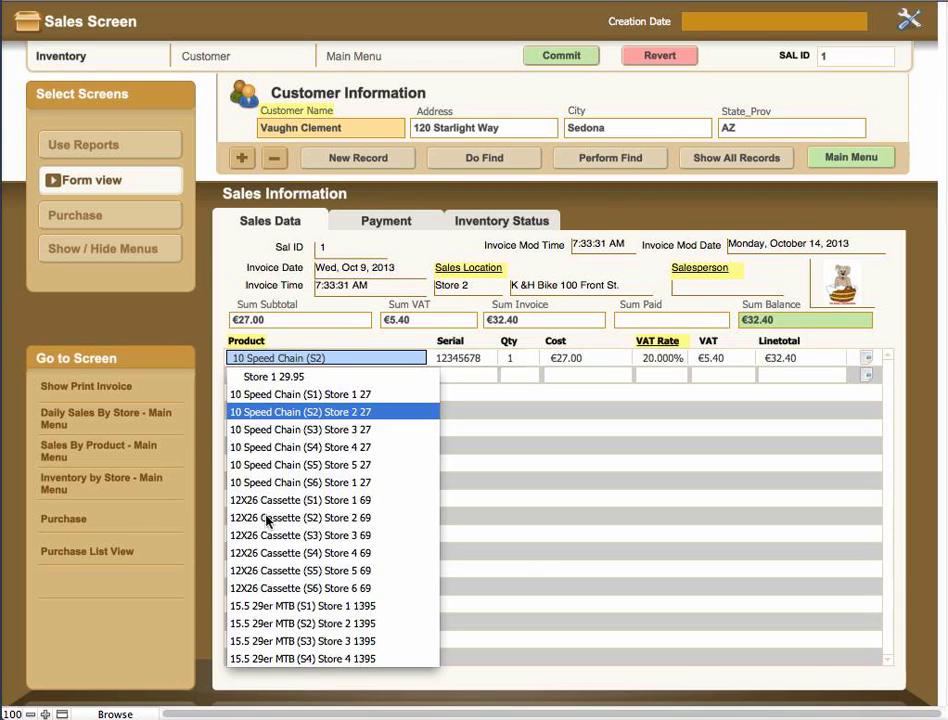
scroll(268, 530, "down", 4)
scroll(268, 516, "down", 8)
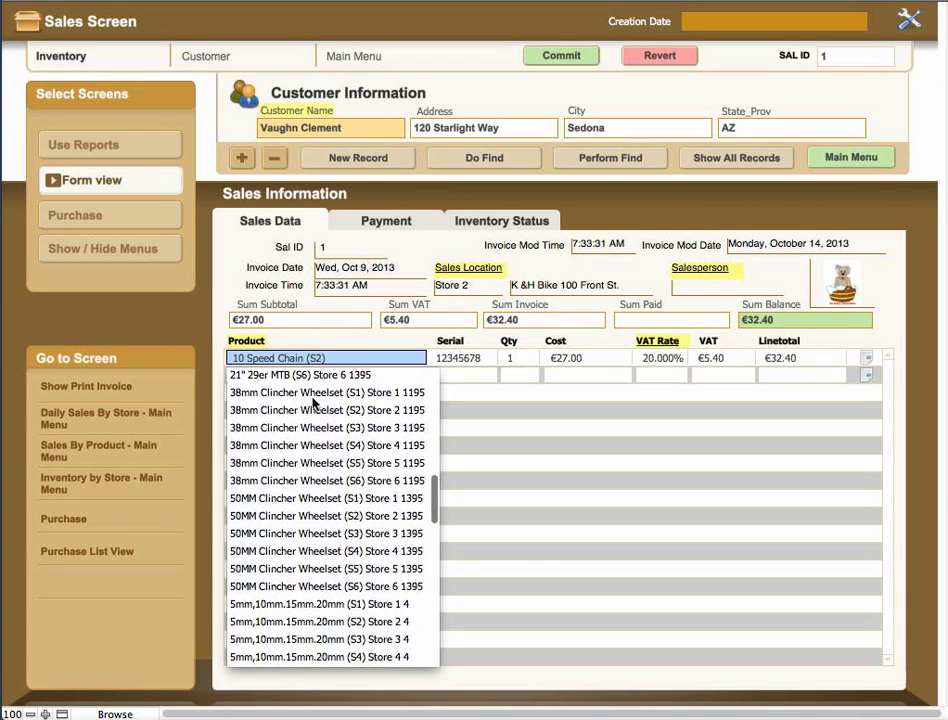
scroll(355, 403, "up", 10)
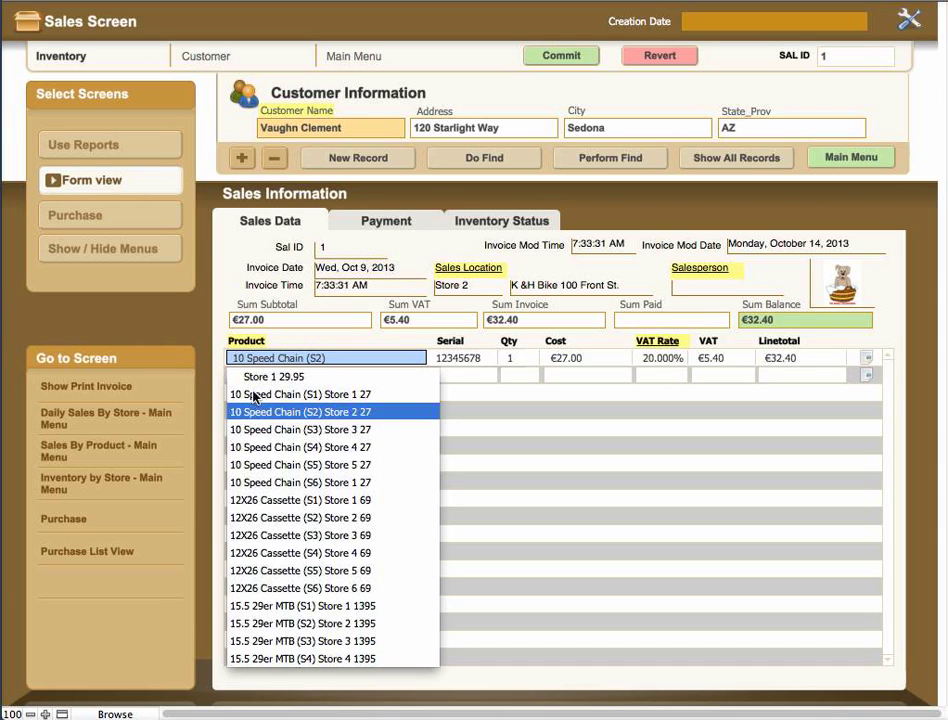
Step: Type r in the second line's Product field, then delete the auto-completed product
left_click(457, 374)
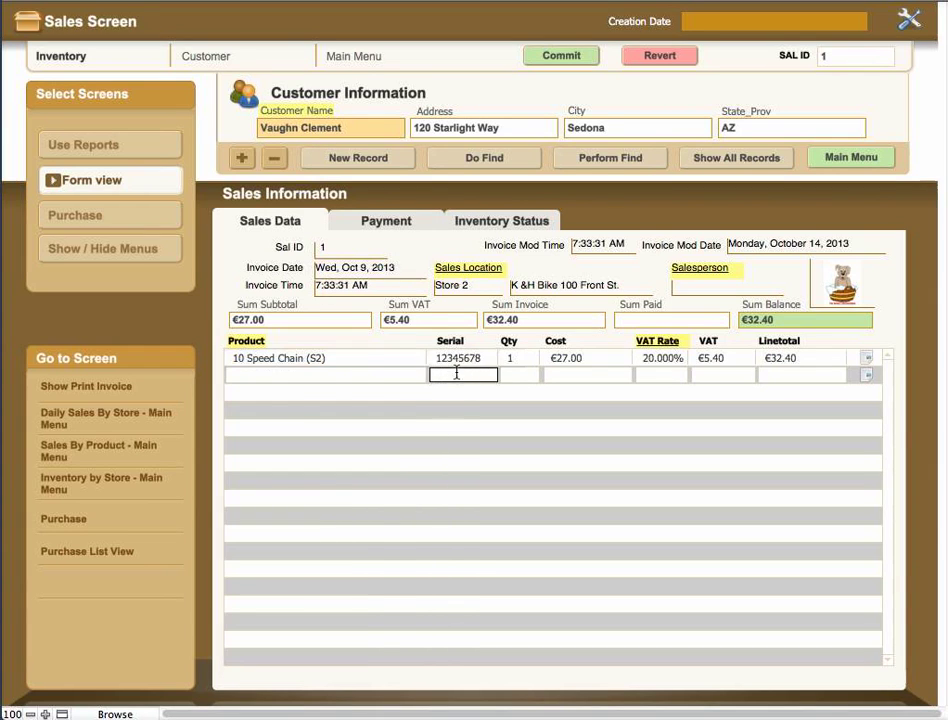
left_click(345, 375)
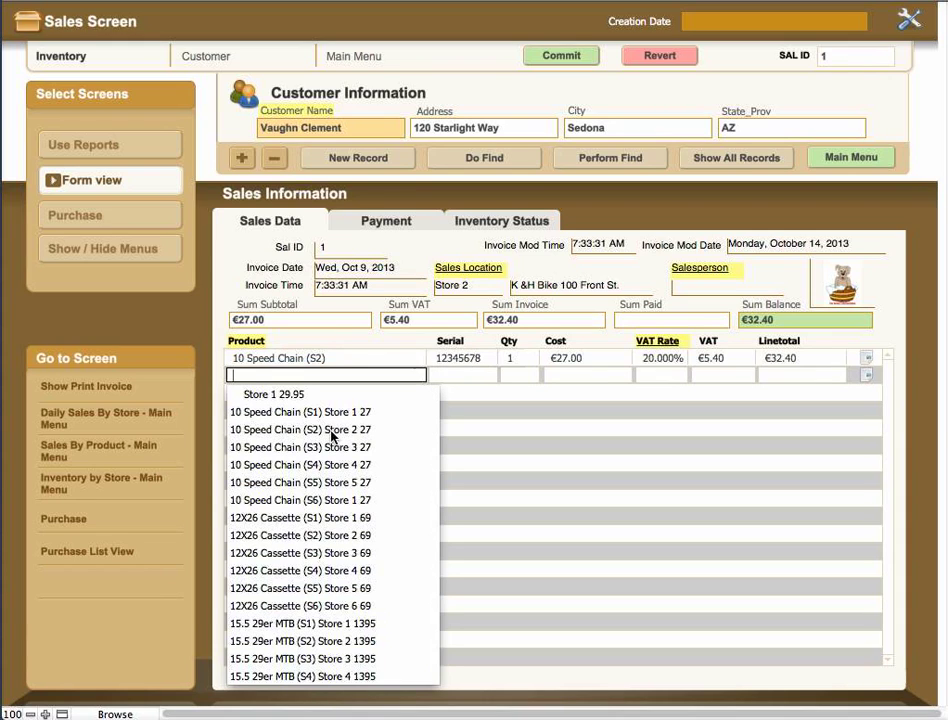
type("raw Frameset-530 SLT-TT-MED (S1")
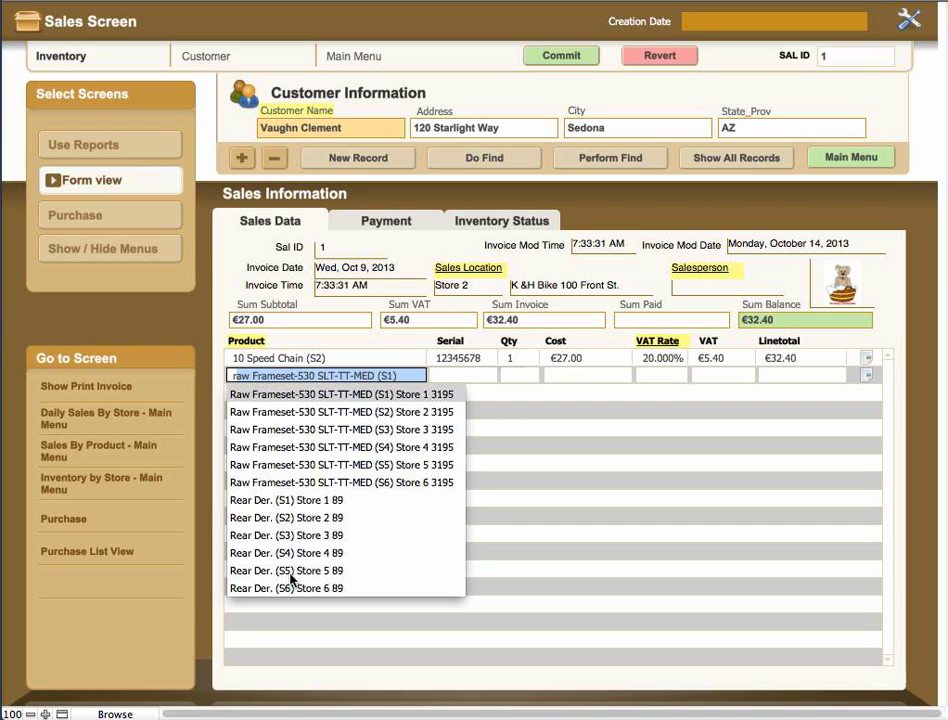
key("BackSpace")
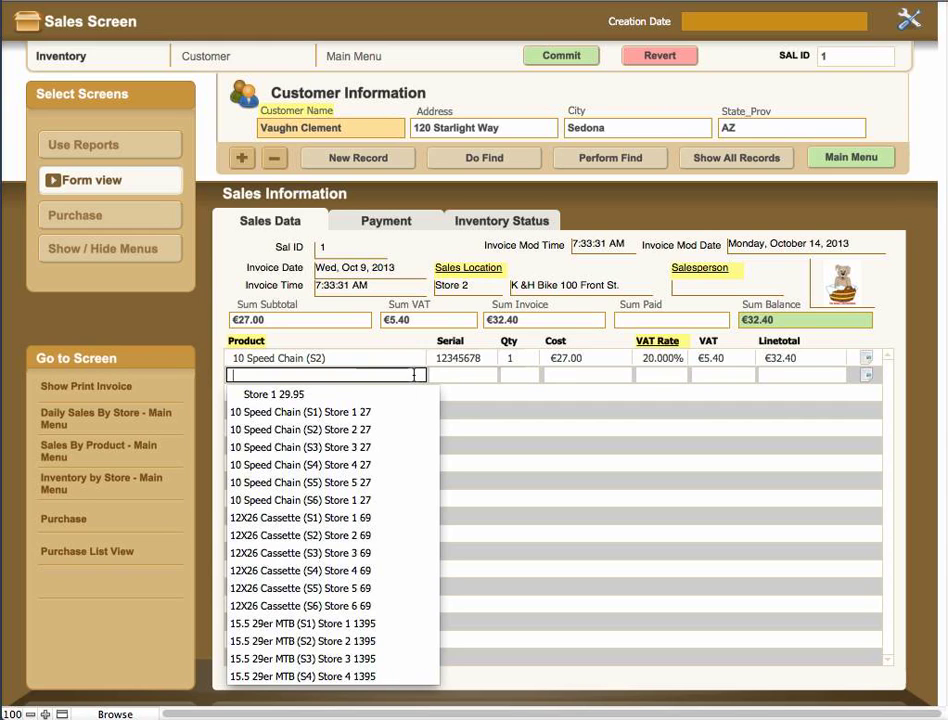
scroll(459, 378, "down", 2)
left_click(459, 376)
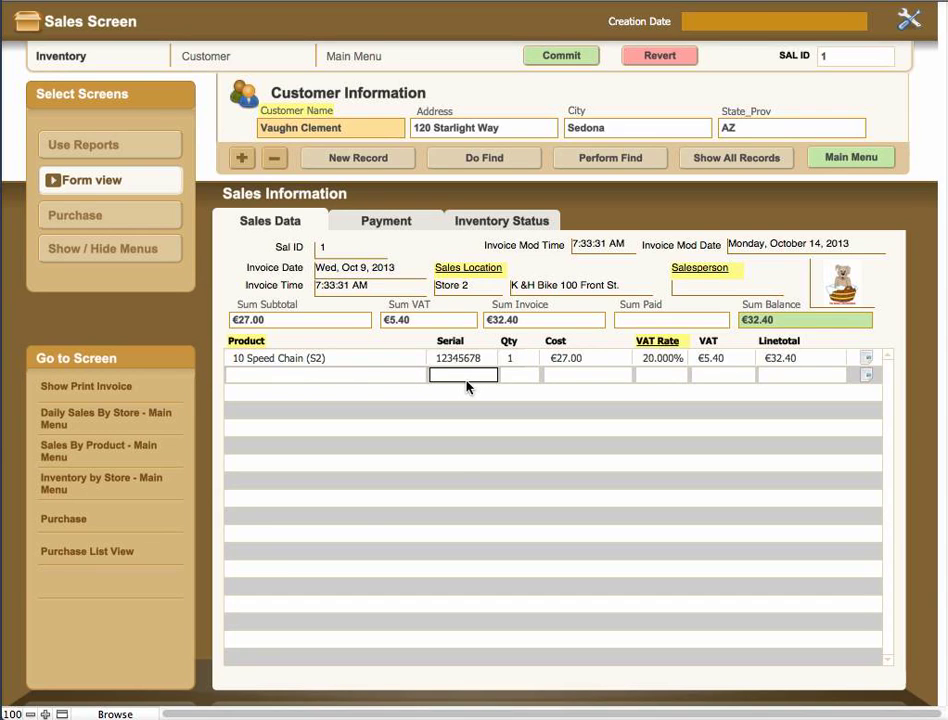
left_click(528, 374)
left_click(388, 378)
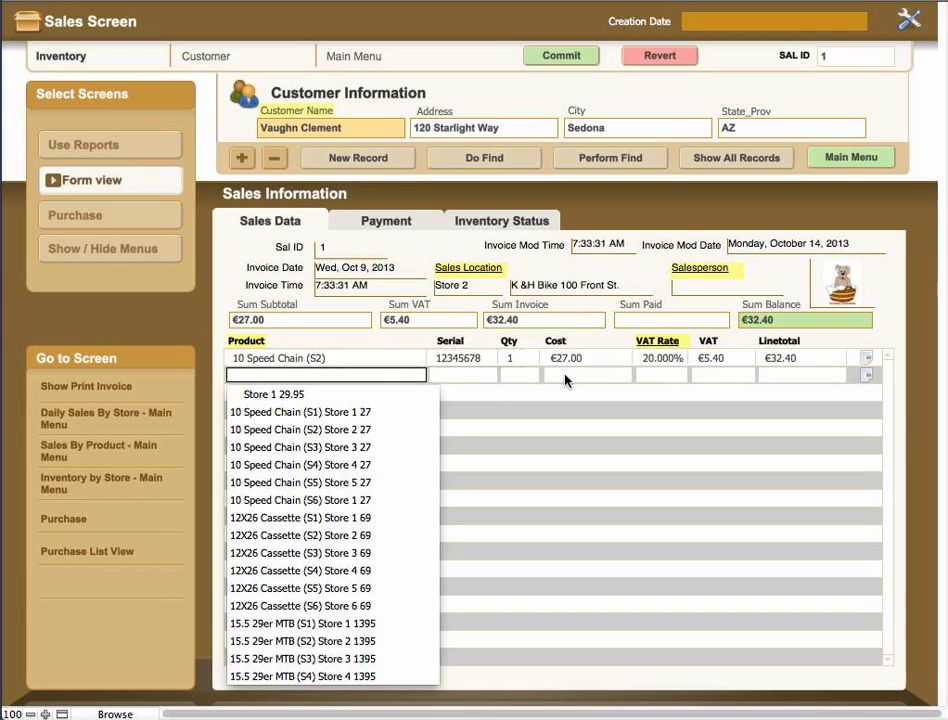
left_click(372, 362)
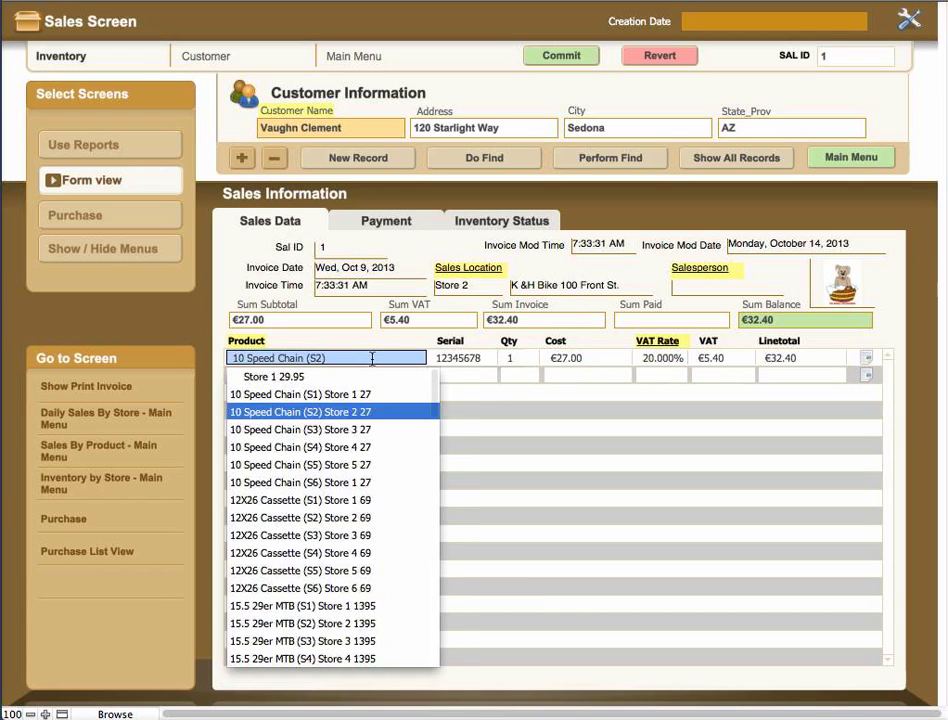
left_click(566, 360)
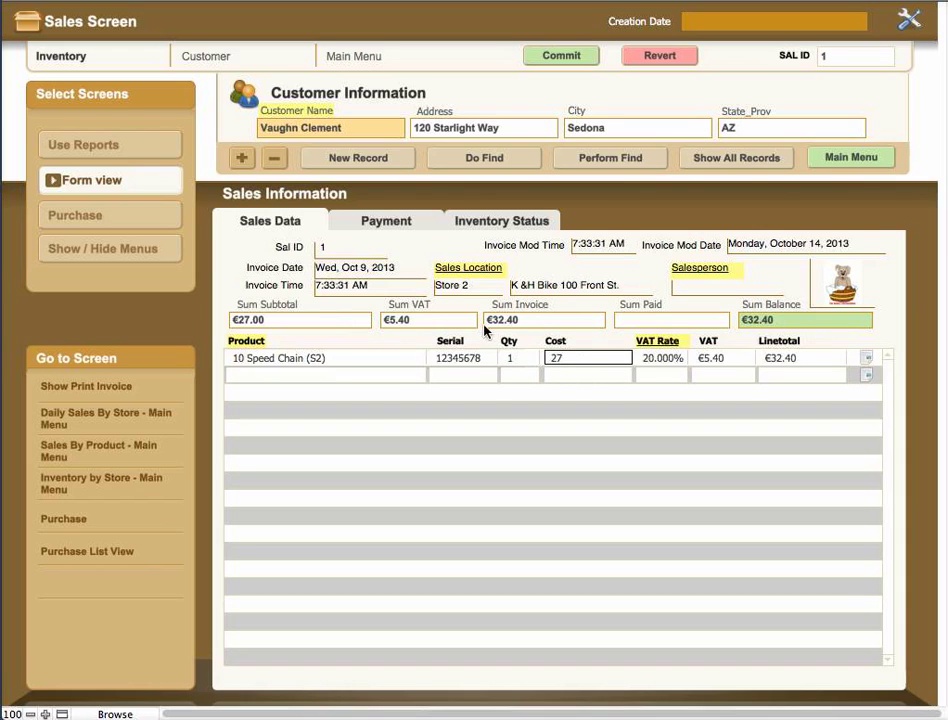
Step: Create a new 0.000% VAT rate record in the Sales Portal Tax List
left_click(657, 360)
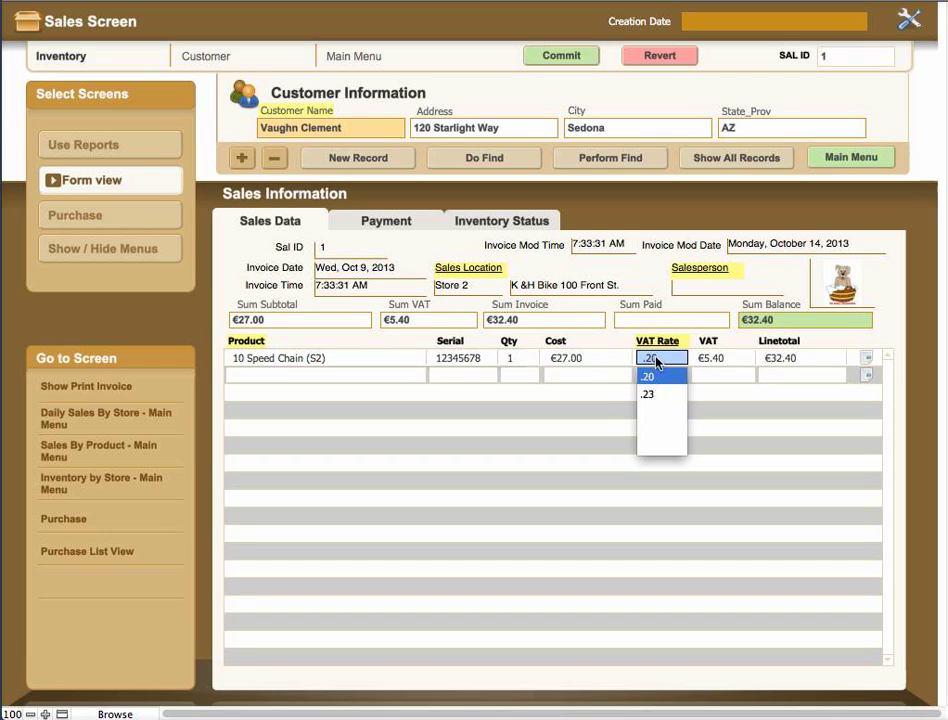
left_click(657, 342)
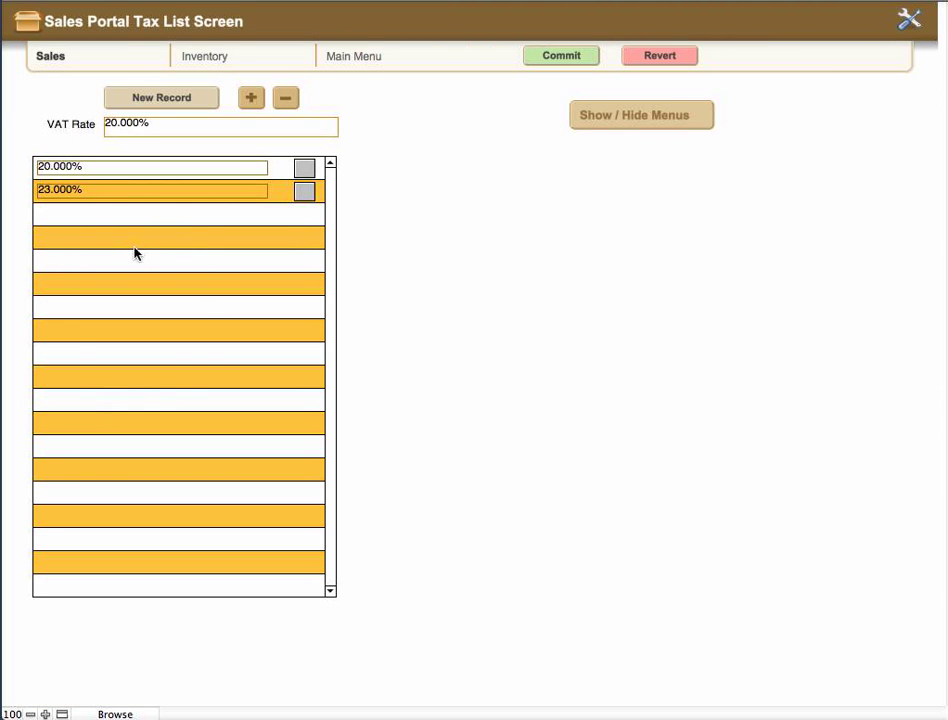
left_click(198, 105)
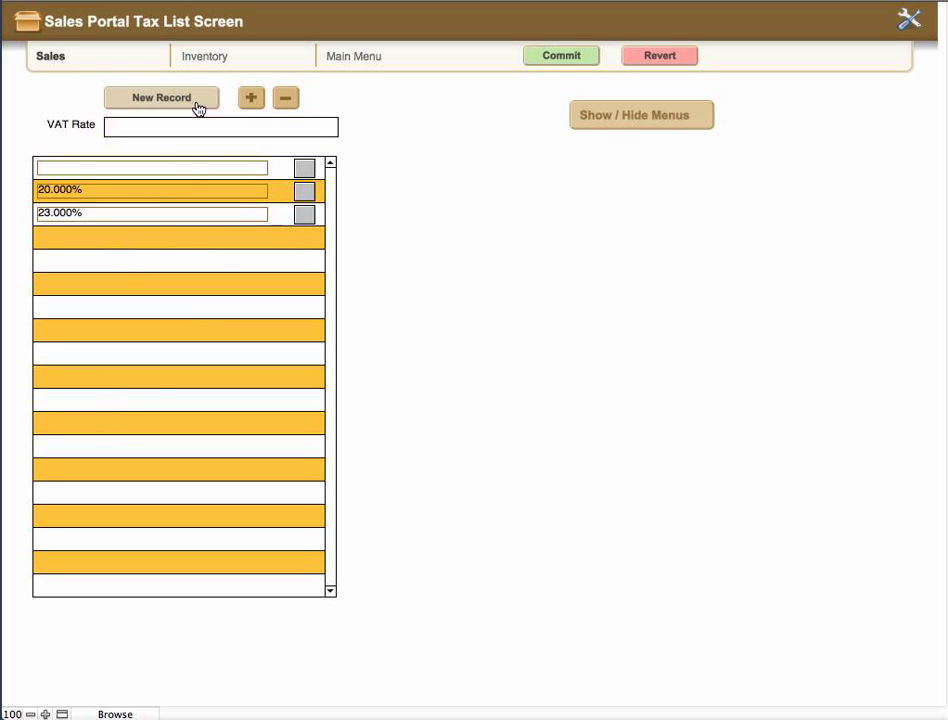
left_click(139, 133)
type("00")
left_click(393, 183)
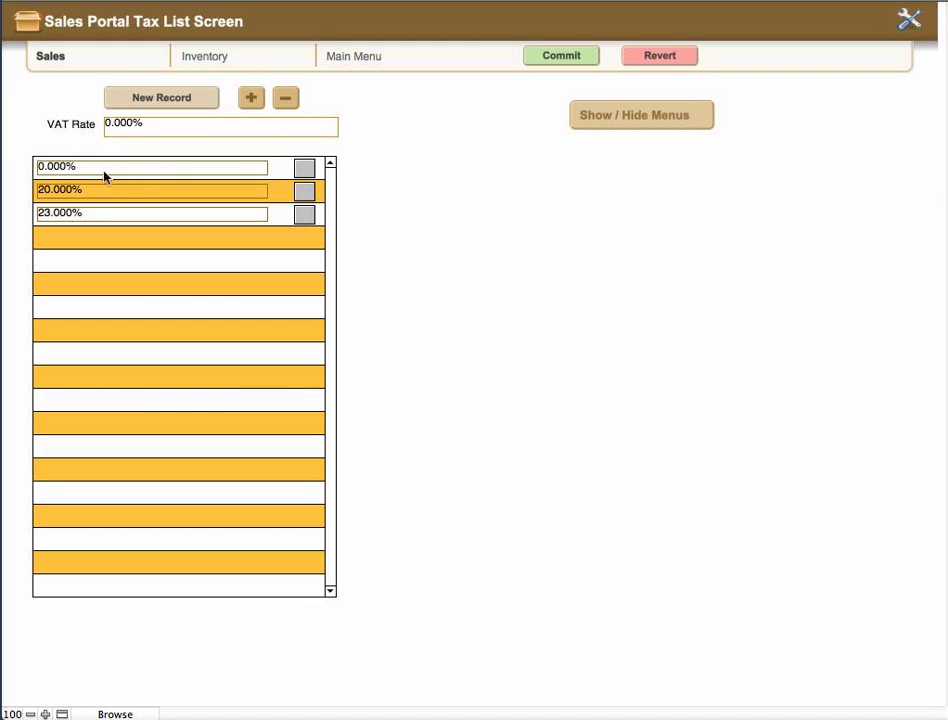
Step: Back on the Sales Screen, set the 10 Speed Chain line's VAT rate to 20%, totalling €32.40
left_click(71, 56)
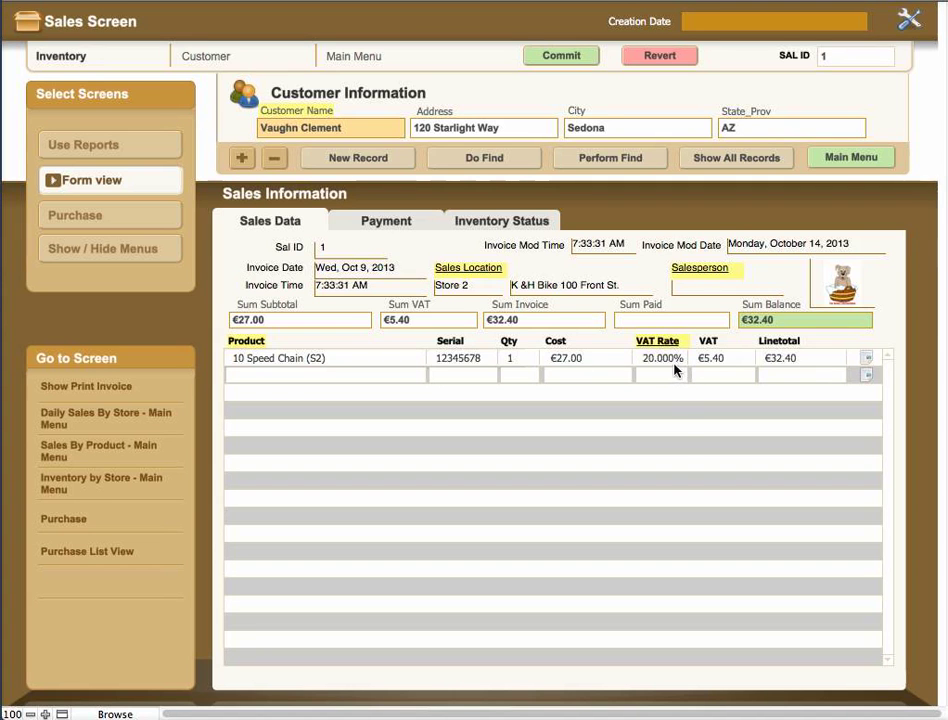
left_click(665, 363)
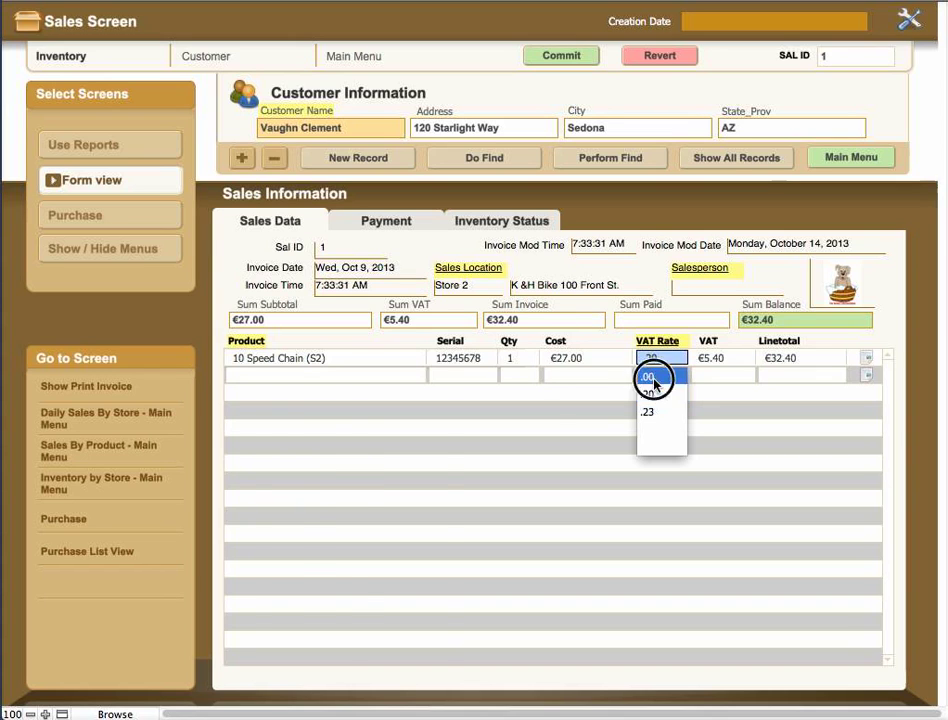
left_click(652, 378)
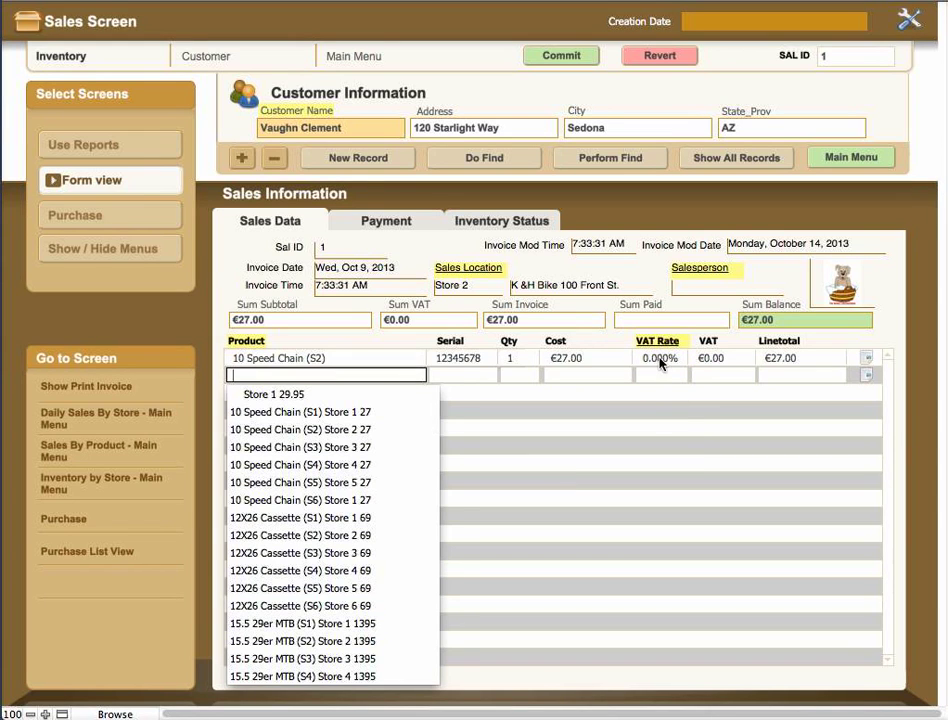
left_click(660, 360)
left_click(659, 397)
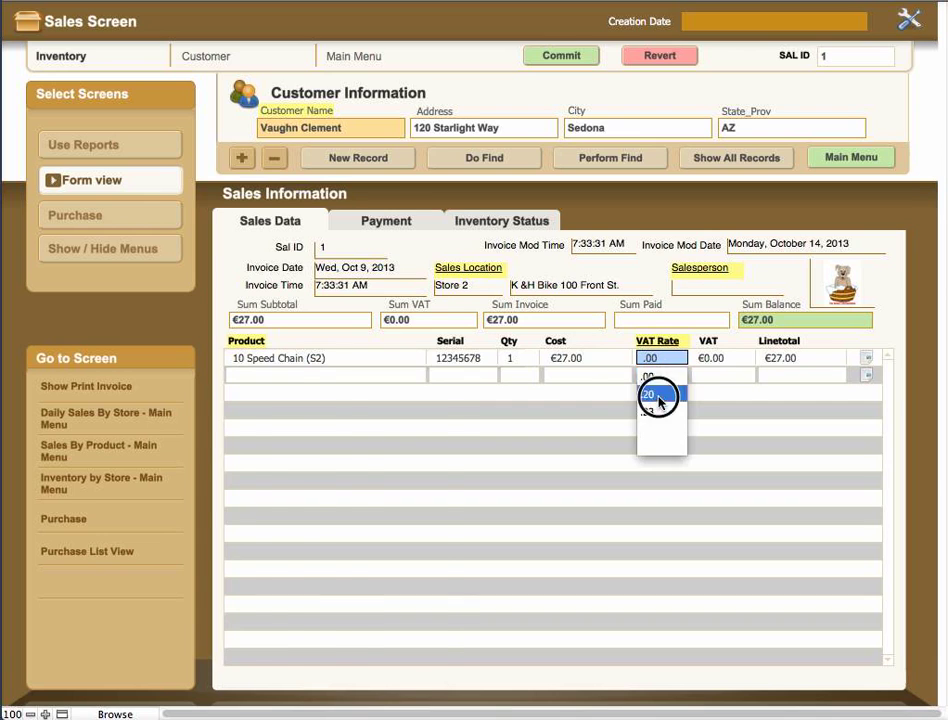
left_click(616, 341)
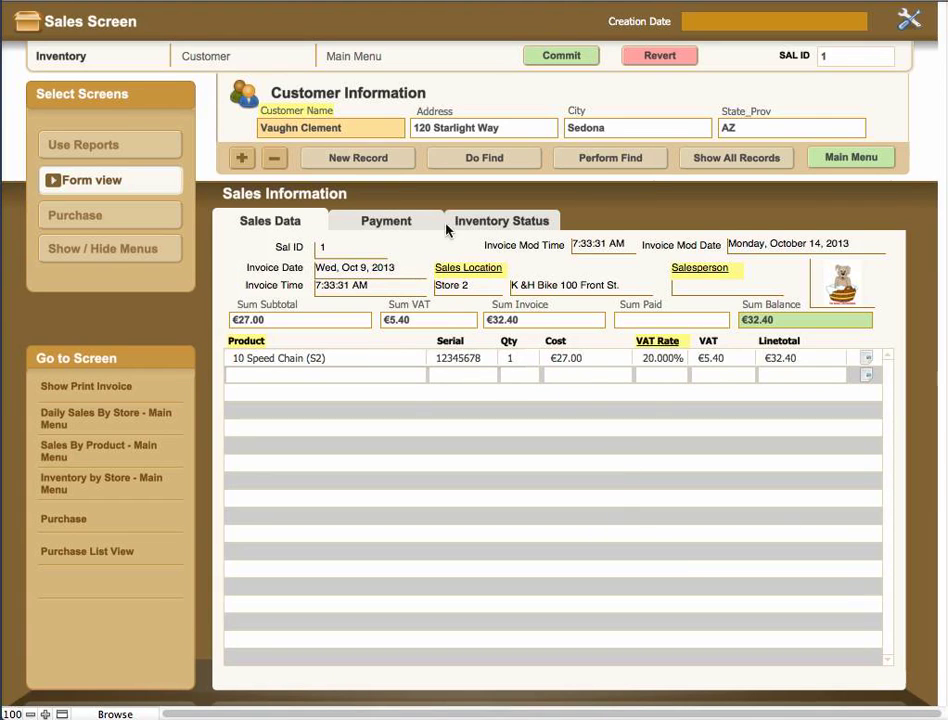
Step: Show the Payment tab and confirm payment 1's Date Paid is 10/9/2013
left_click(396, 224)
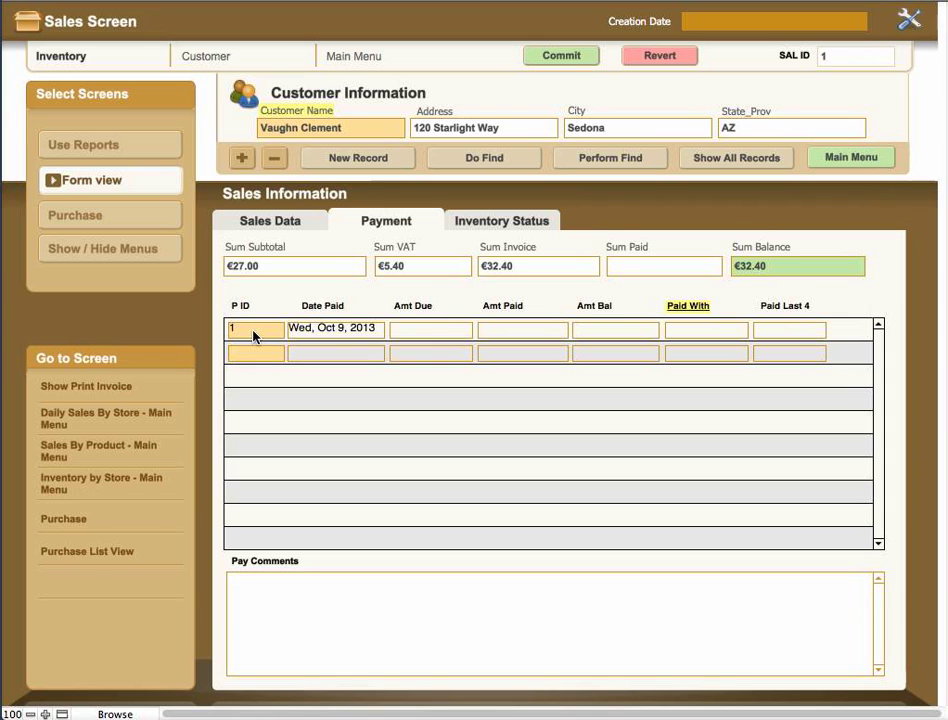
left_click(311, 333)
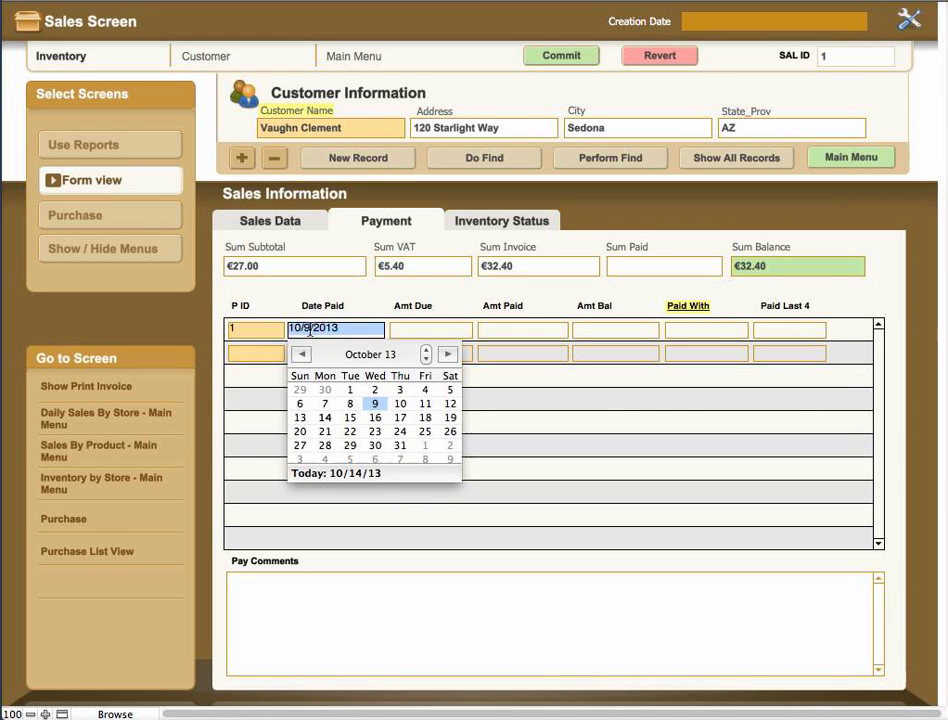
key("Escape")
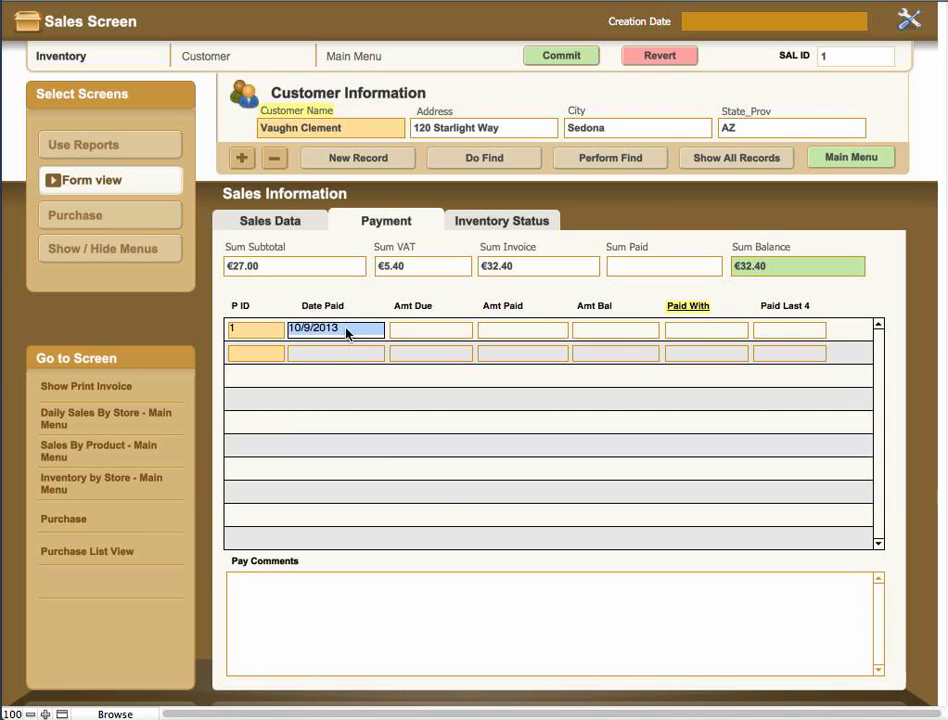
Step: Enter 32.40 as amount due and paid, Visa as payment method, and the card's last four digits
left_click(408, 331)
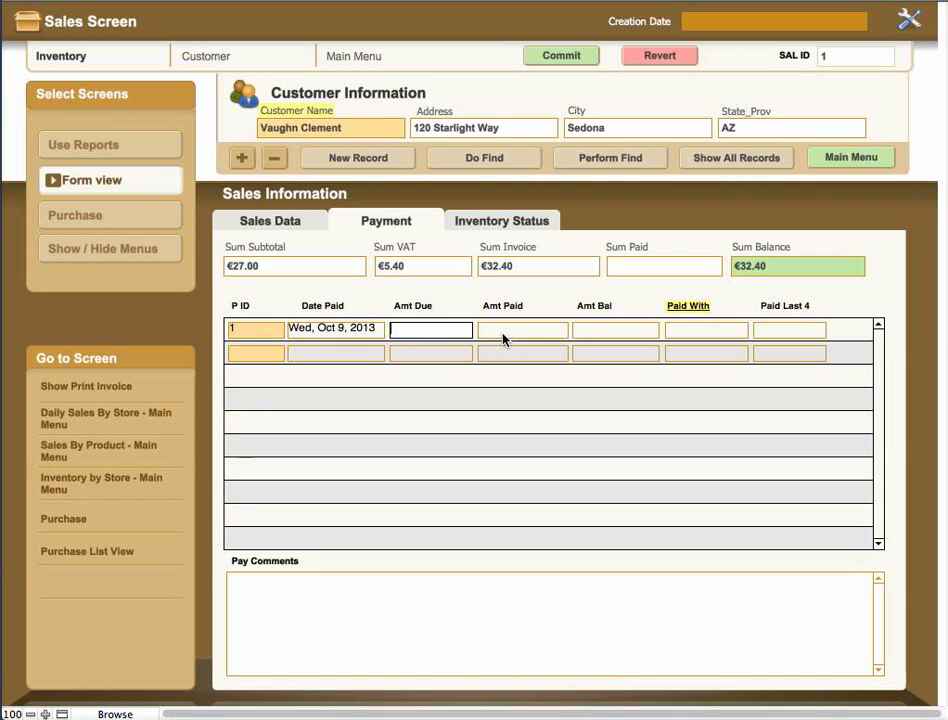
type("32.40")
left_click(510, 328)
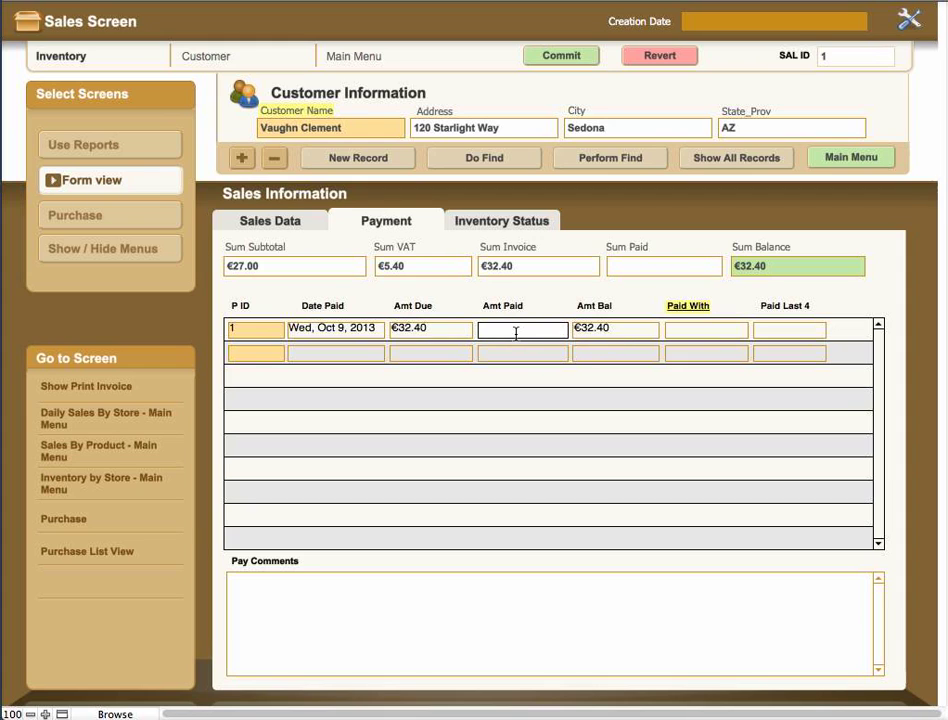
type("32.40")
left_click(700, 333)
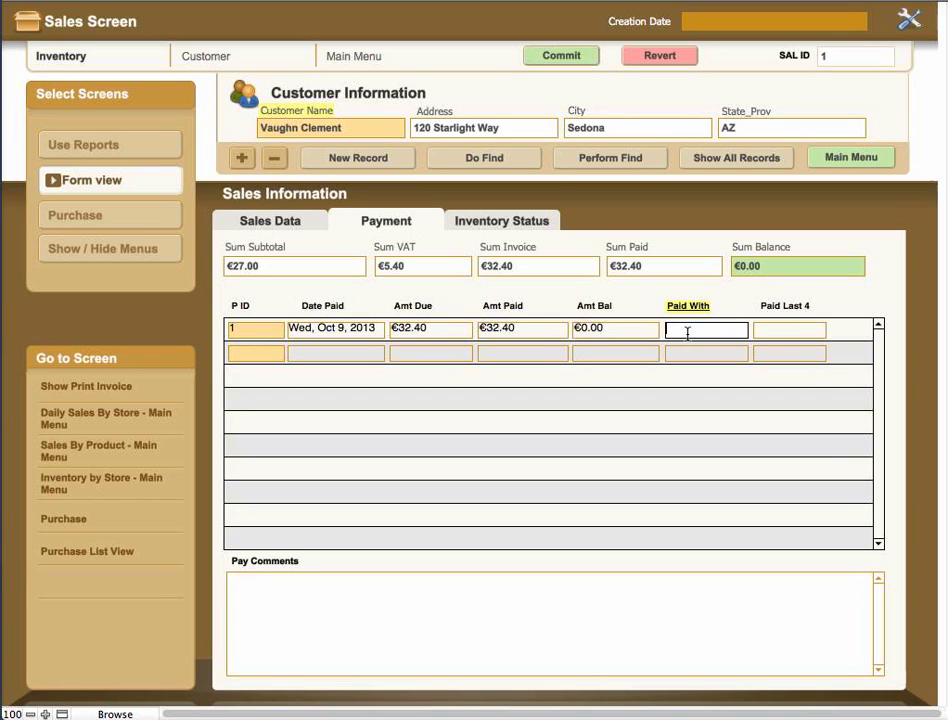
type("Visa")
left_click(791, 329)
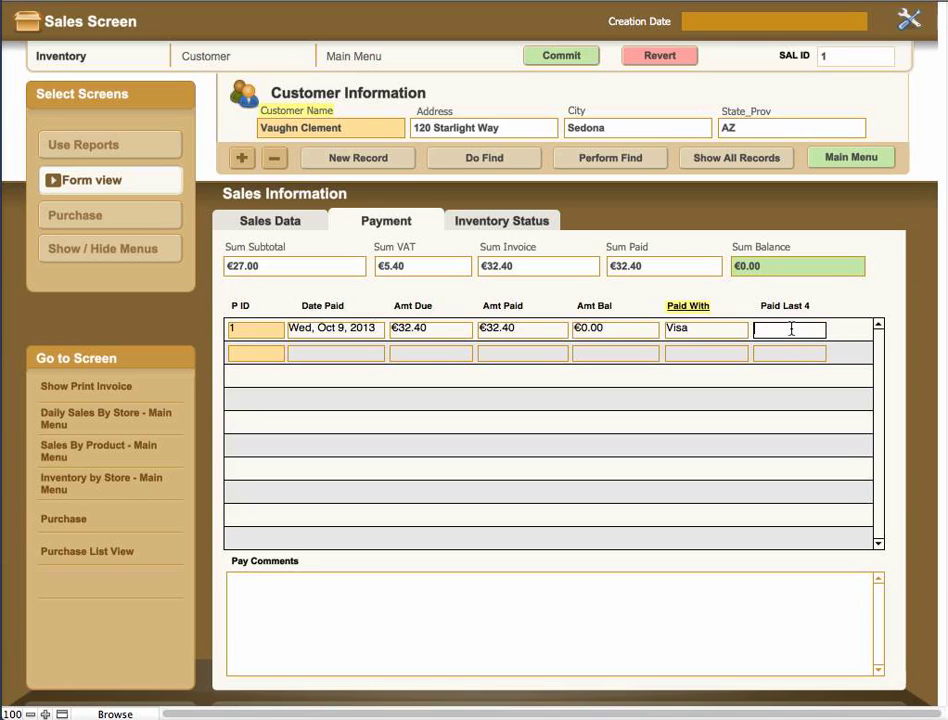
type("2354")
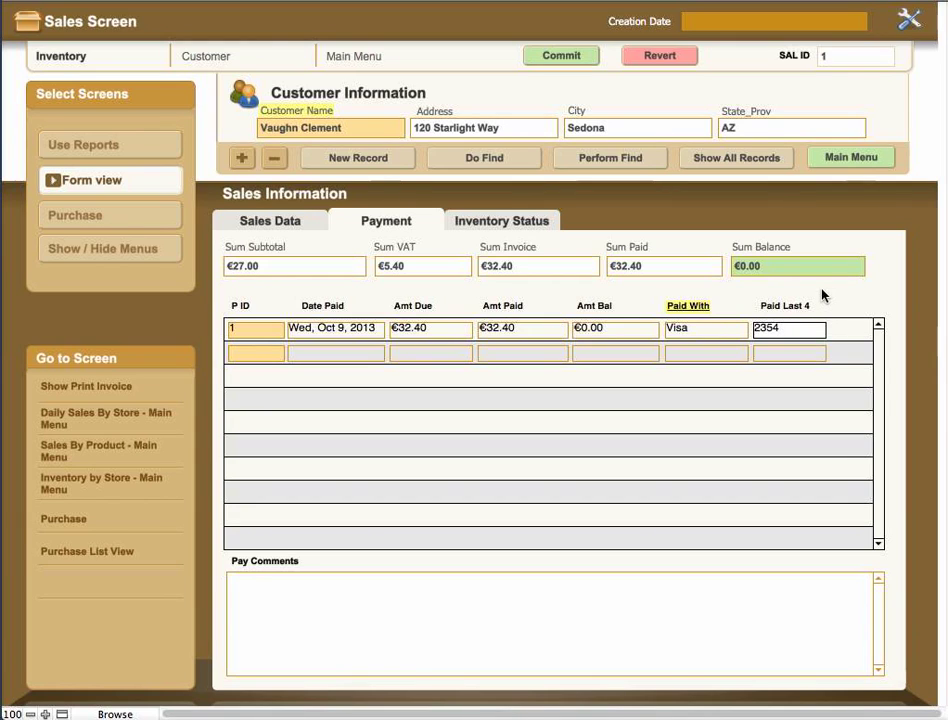
left_click(820, 290)
left_click(330, 602)
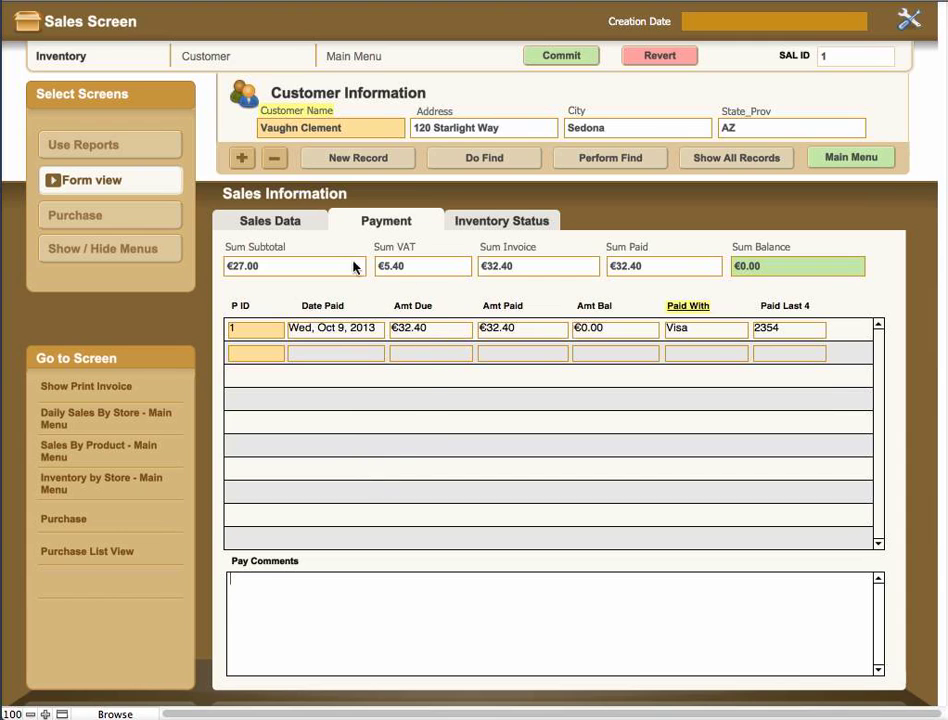
Step: Show the Inventory Status tab and scroll through the per-store stock list and back
left_click(500, 224)
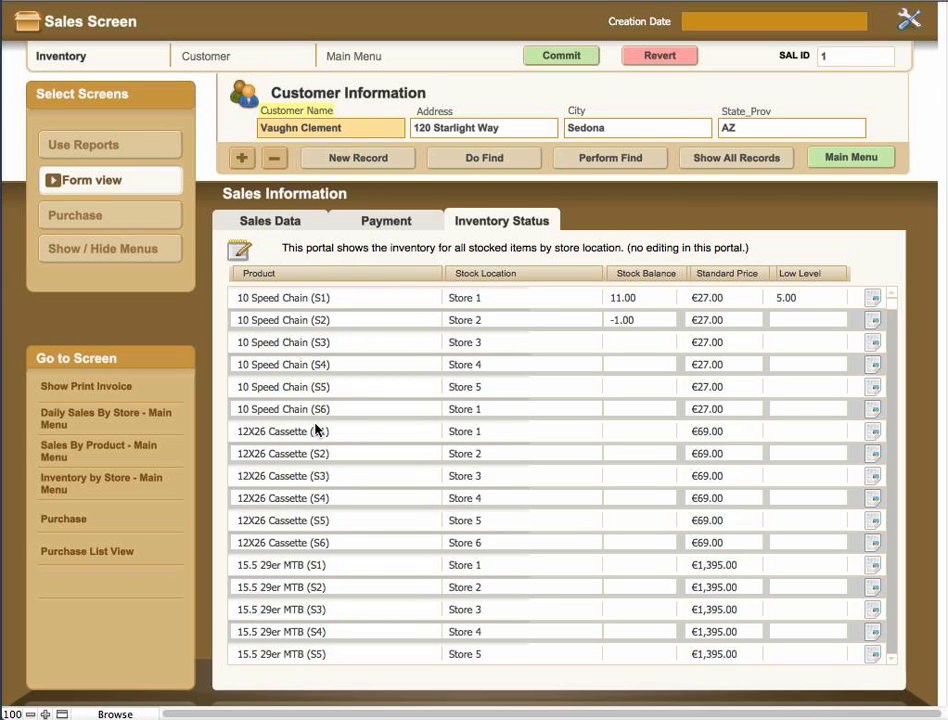
scroll(322, 432, "down", 15)
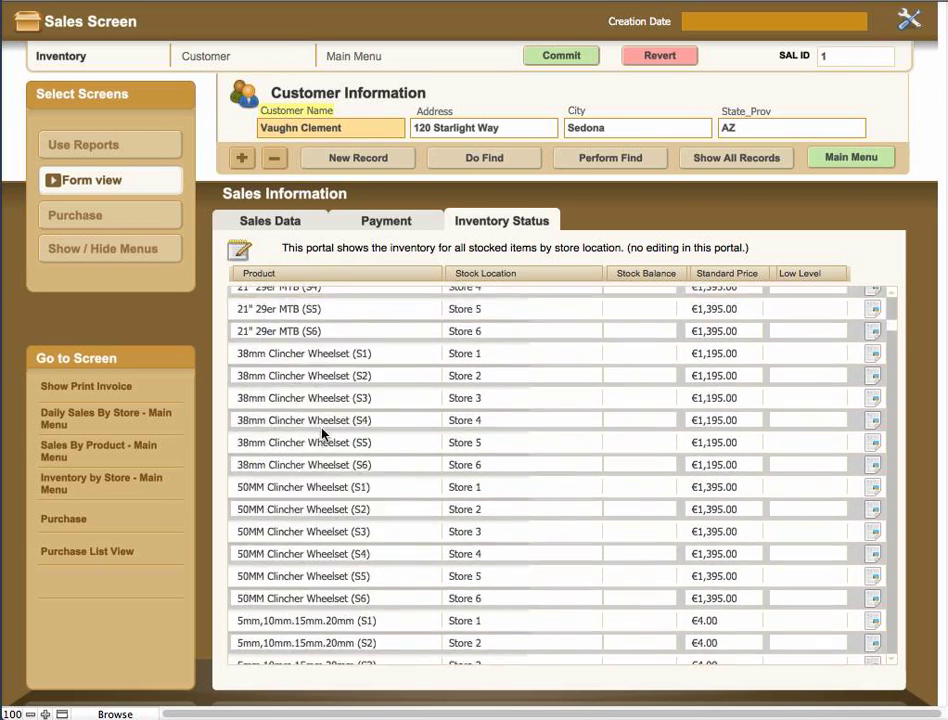
scroll(322, 432, "down", 20)
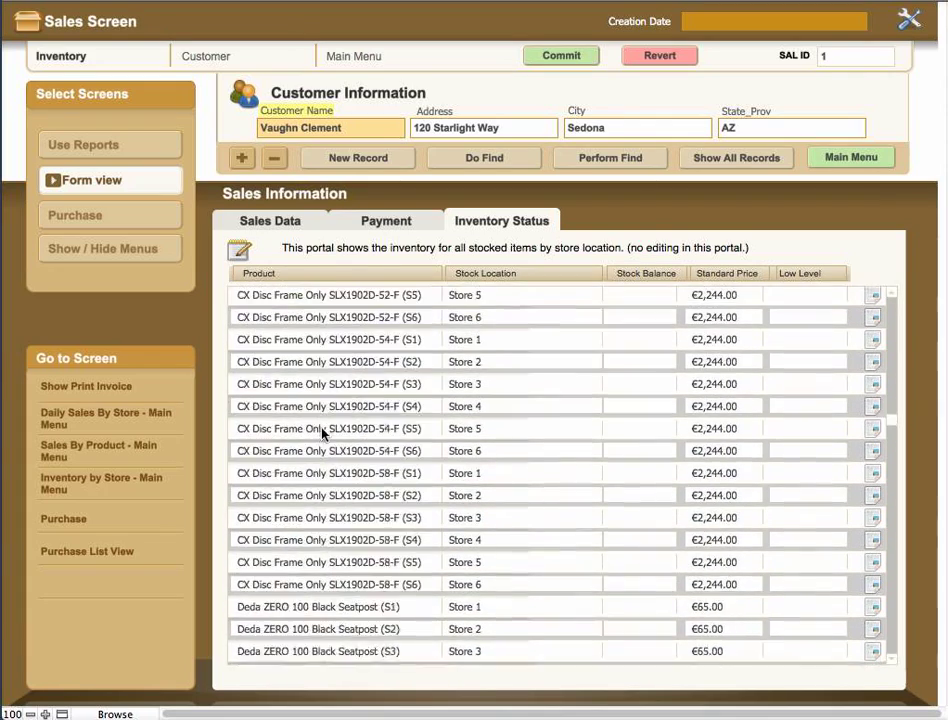
scroll(322, 432, "down", 10)
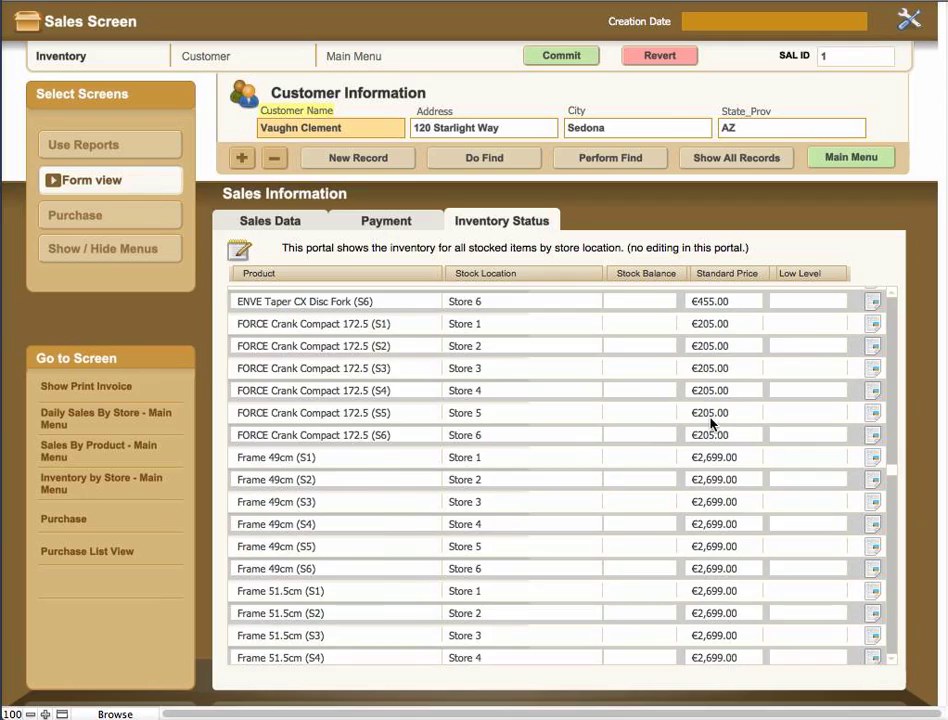
scroll(712, 424, "up", 20)
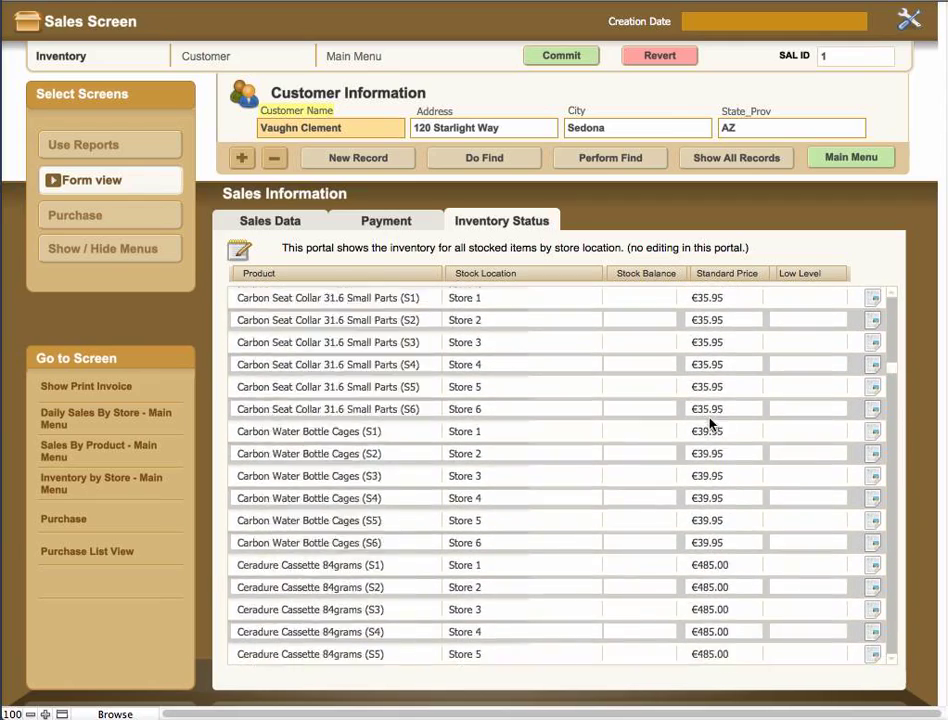
scroll(710, 425, "up", 20)
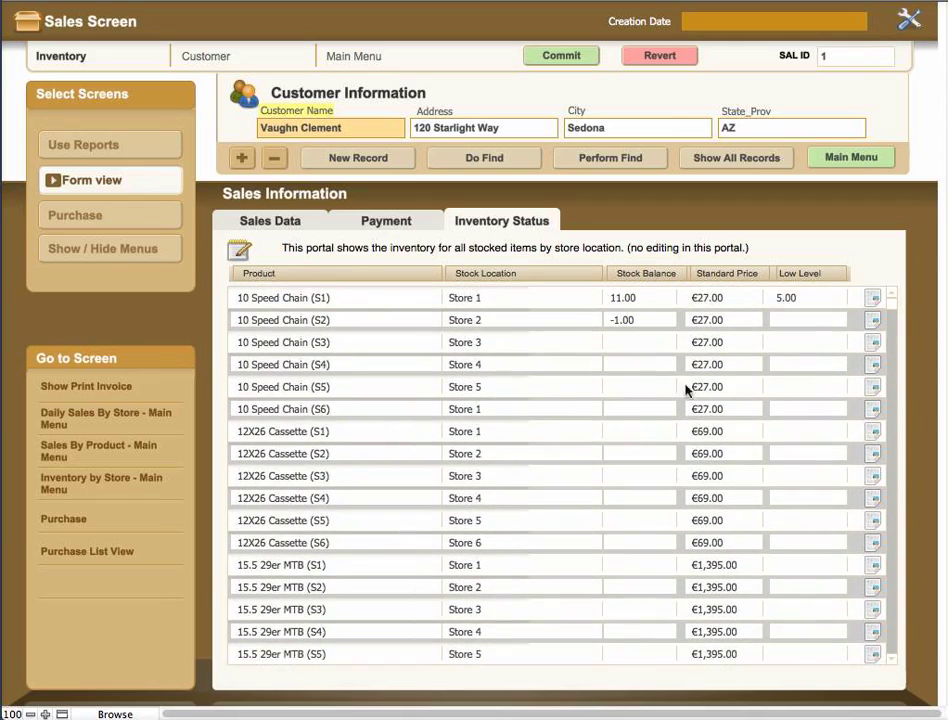